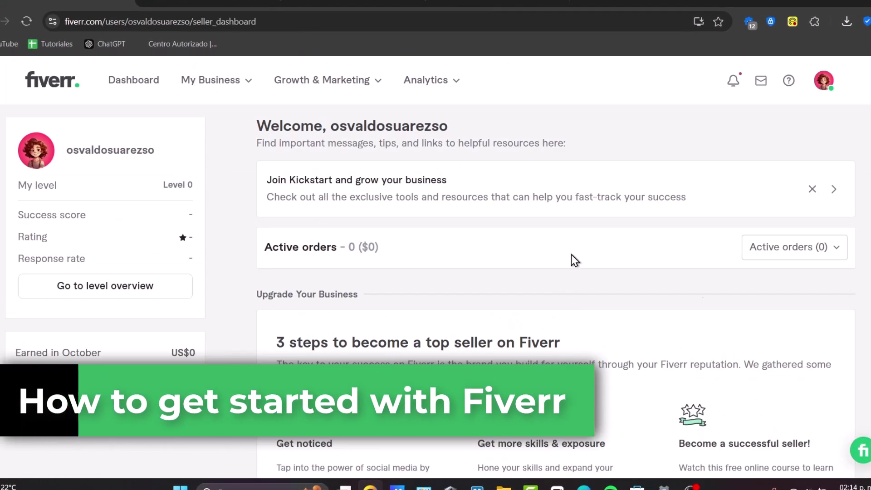
Open the seller level overview and examine the minimum requirements for Level 1
click(106, 286)
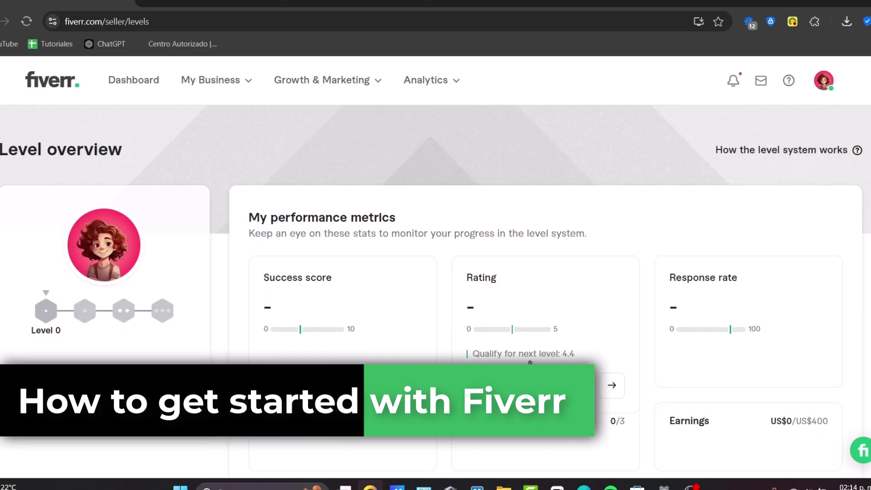
scroll(721, 247, down, 4)
scroll(164, 314, up, 4)
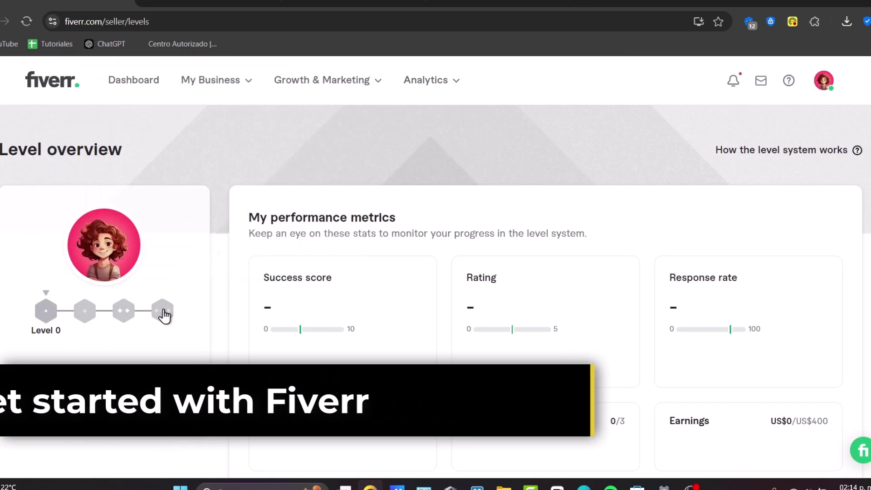
mouse_move(77, 318)
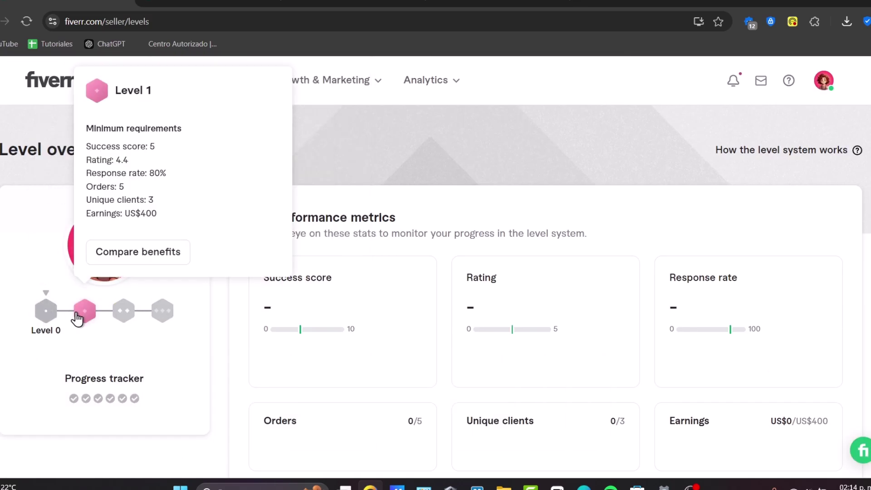
click(732, 81)
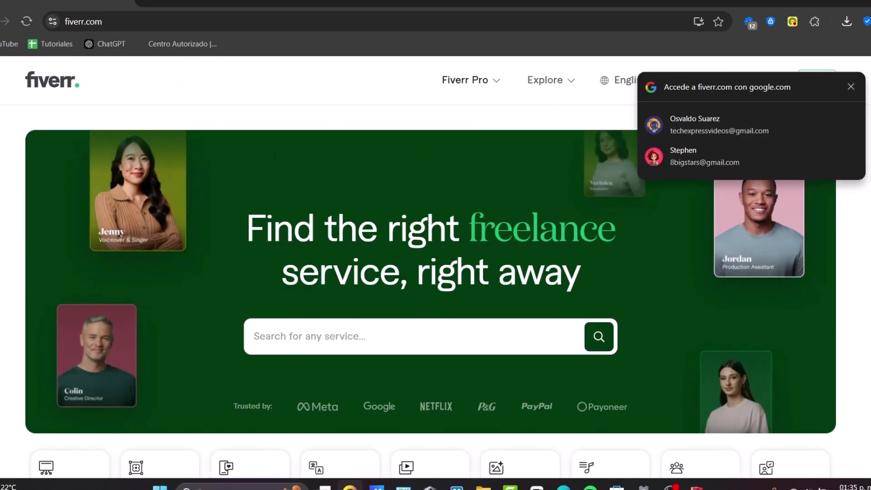
Dismiss the Google sign-in prompt and look through the home page's popular services and Fiverr Pro sections
scroll(576, 374, down, 7)
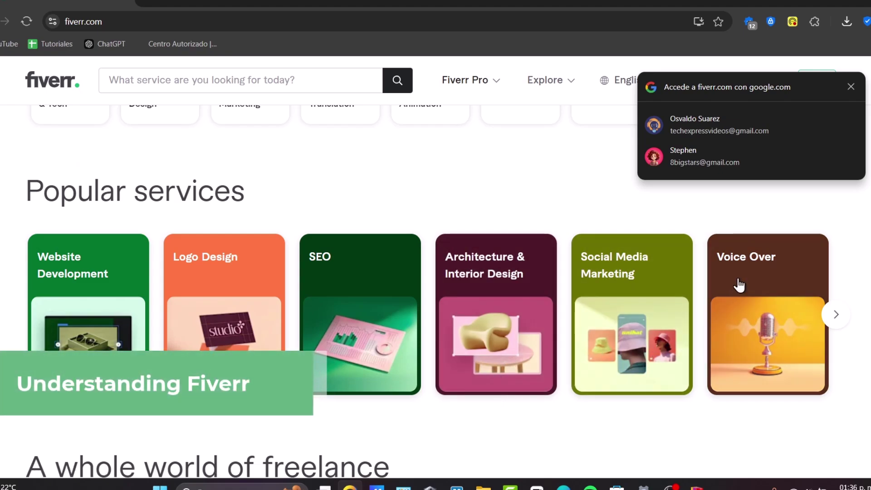
click(849, 86)
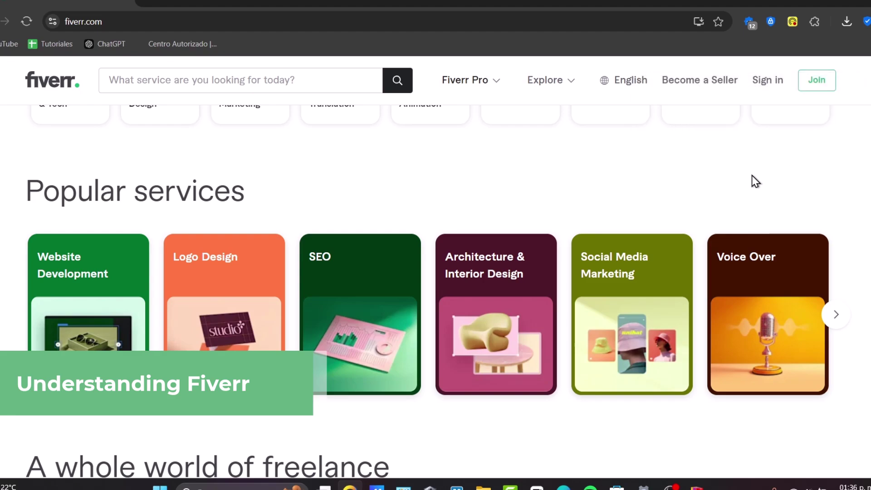
scroll(751, 175, down, 13)
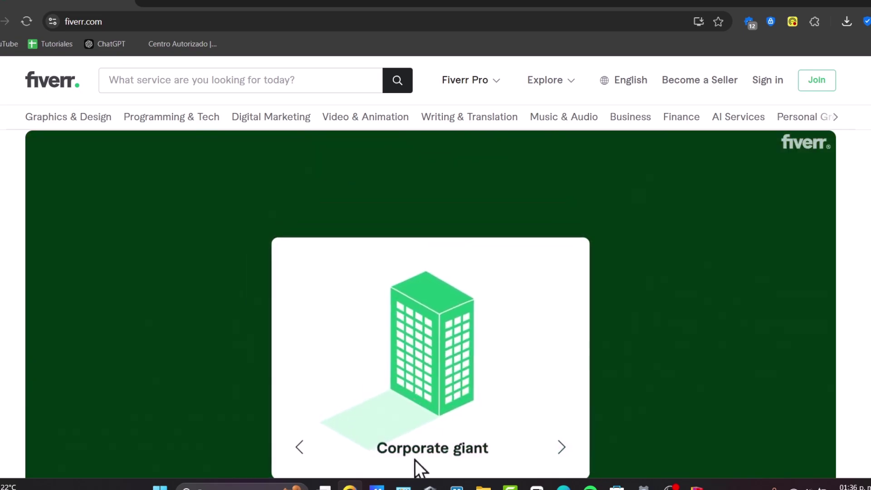
scroll(431, 304, down, 8)
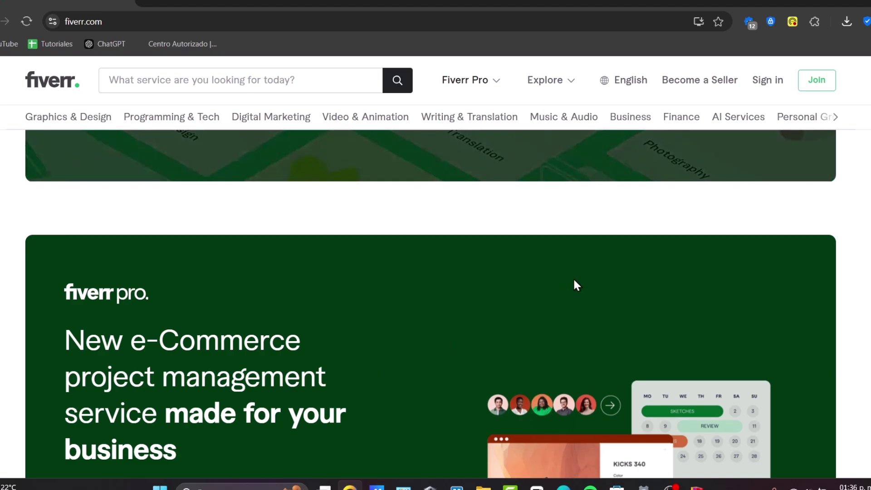
Join Fiverr by continuing with the first listed Google account, and dismiss the business solution offer
click(824, 80)
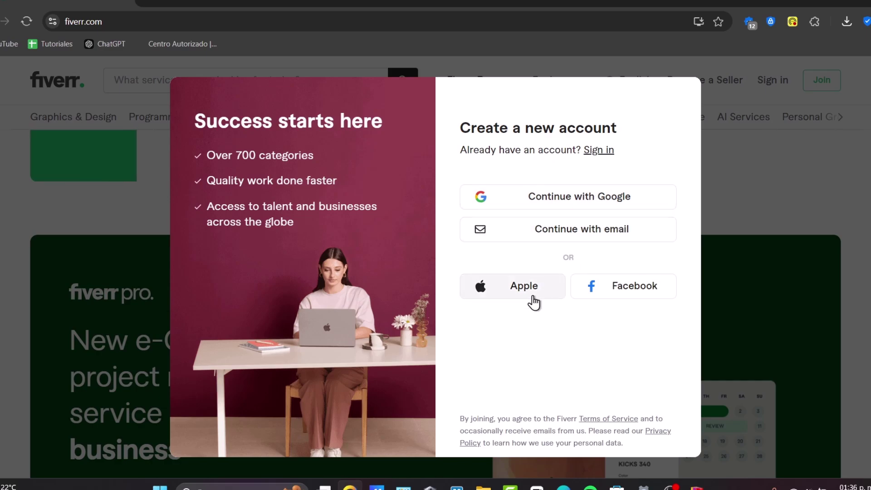
click(598, 199)
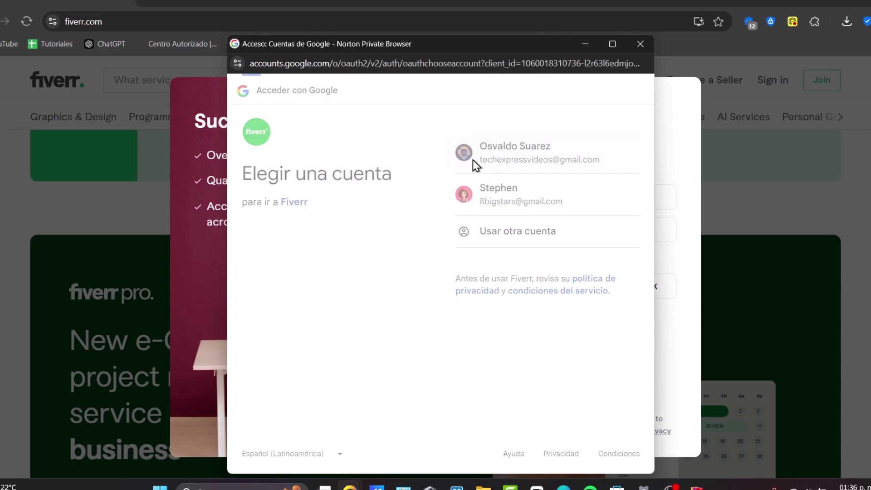
click(473, 160)
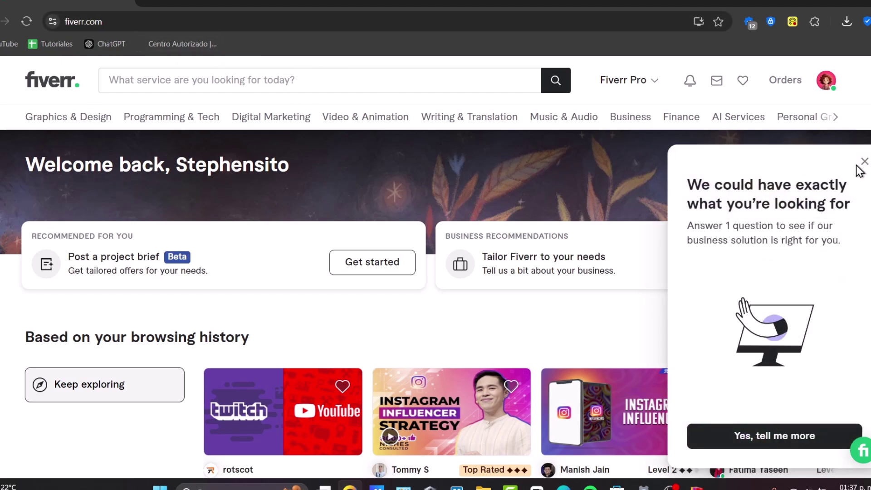
click(863, 162)
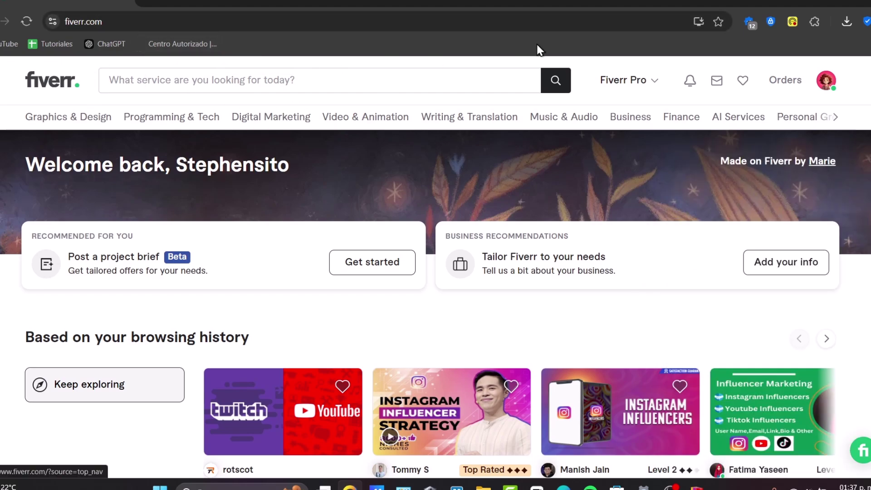
View the page for offering Pro services, and start the Become a Seller onboarding from the account options
mouse_move(639, 91)
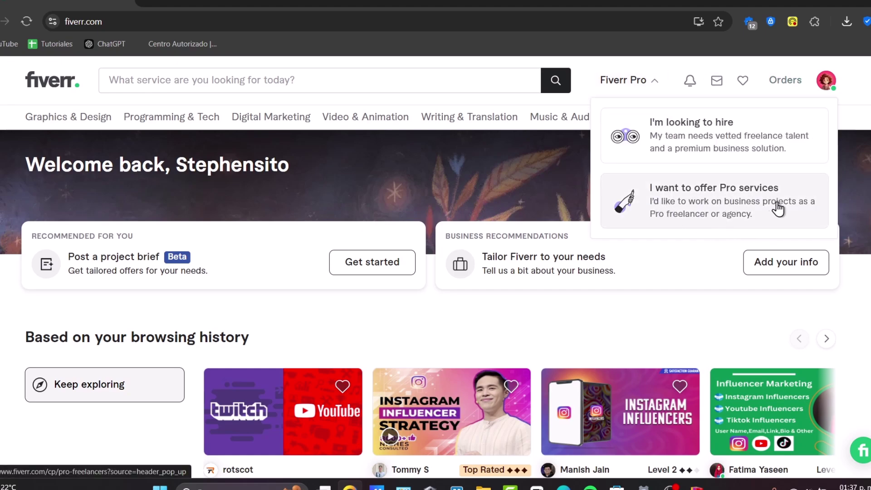
click(778, 210)
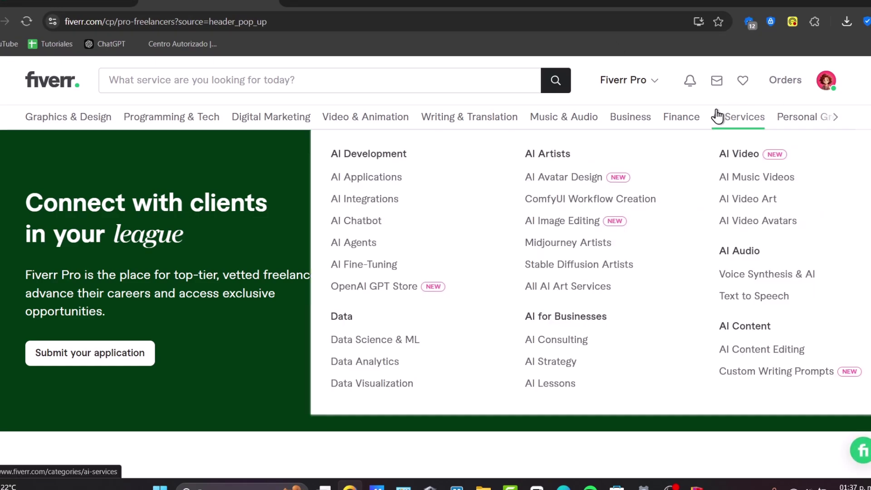
click(829, 83)
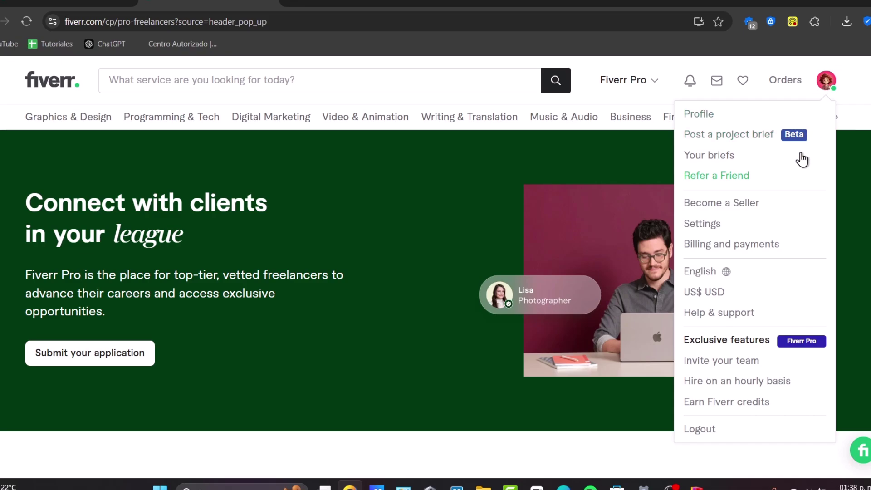
click(764, 208)
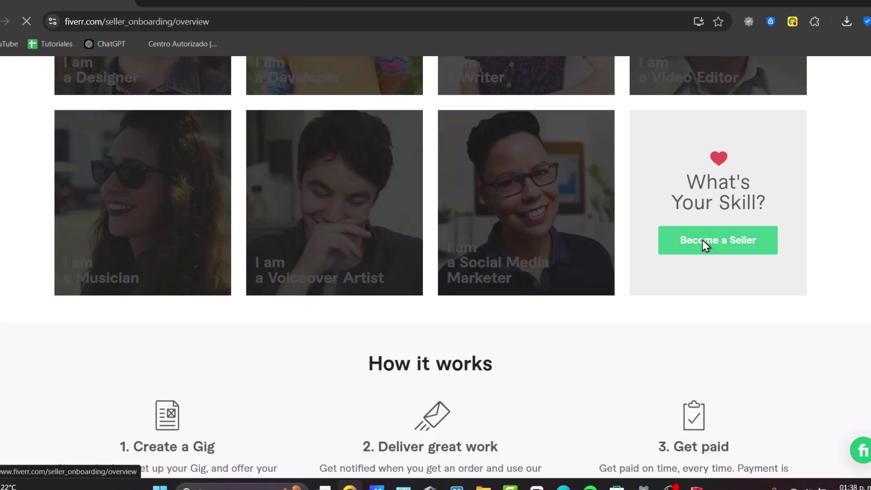
click(702, 241)
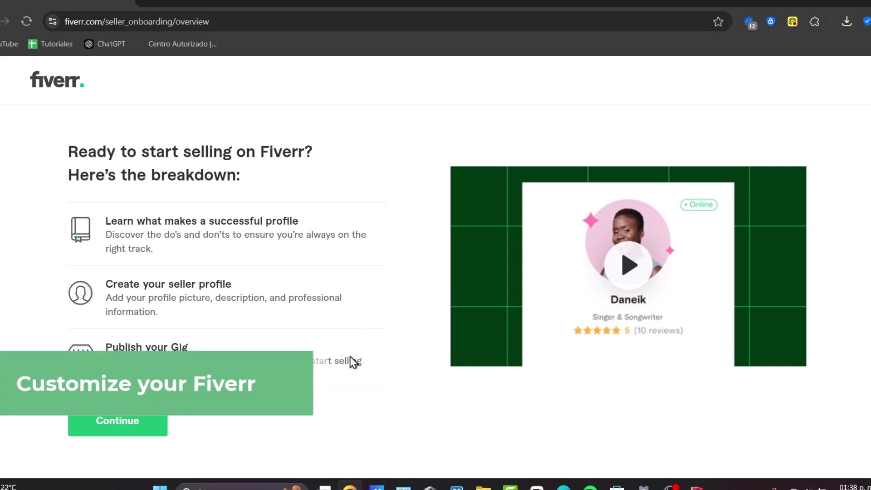
Continue through the seller onboarding introduction and its do's and don'ts to the Personal Info form
click(129, 429)
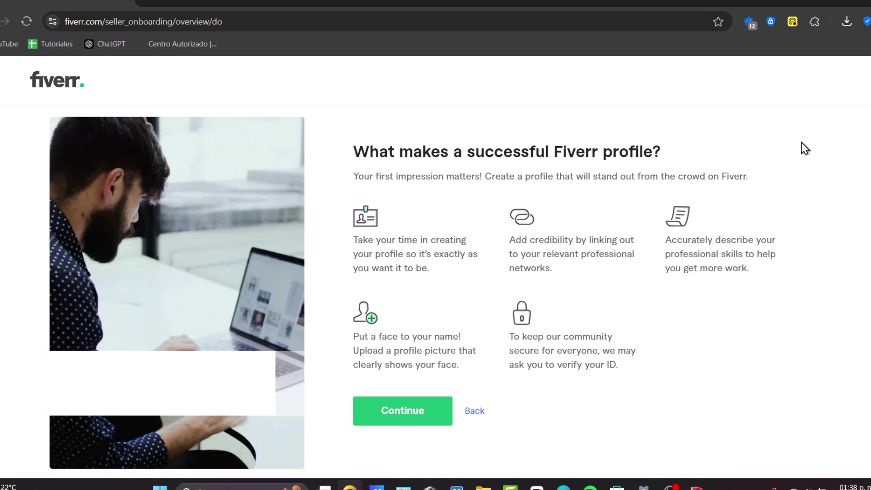
click(422, 410)
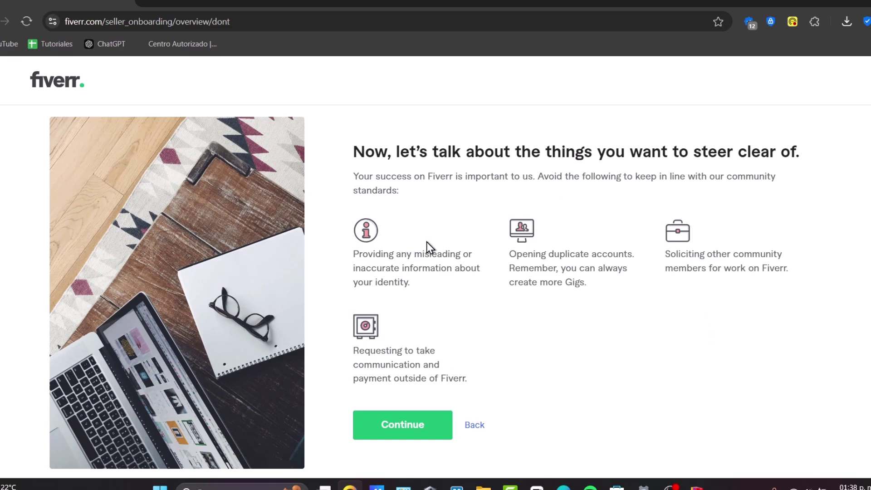
click(430, 424)
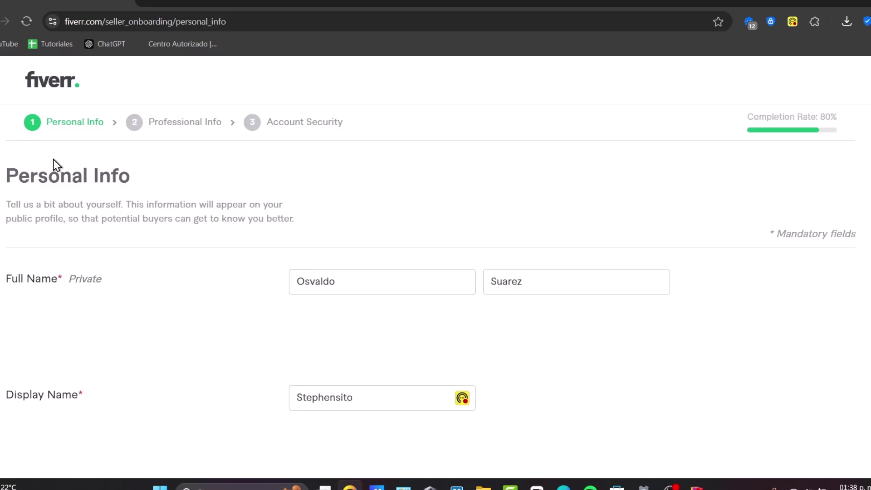
Review the name, profile picture, description and languages in Personal Info, and continue to Professional Info
drag(56, 163, 152, 173)
scroll(222, 211, down, 4)
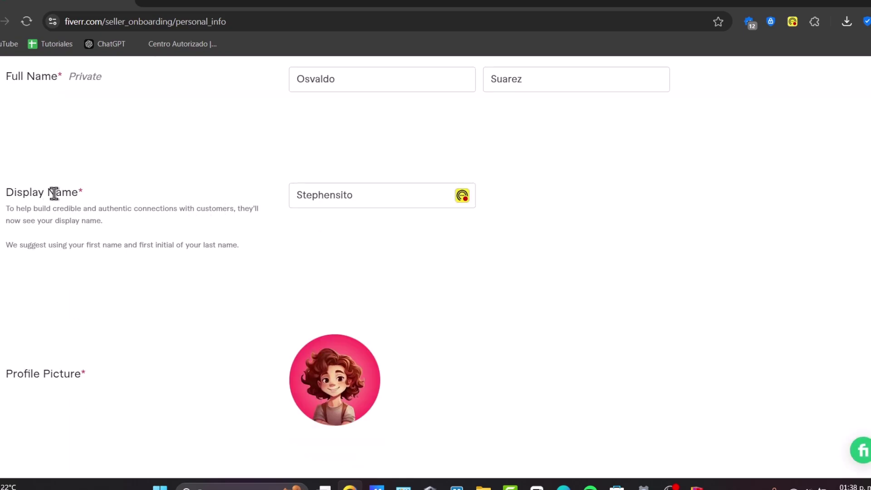
scroll(250, 174, down, 4)
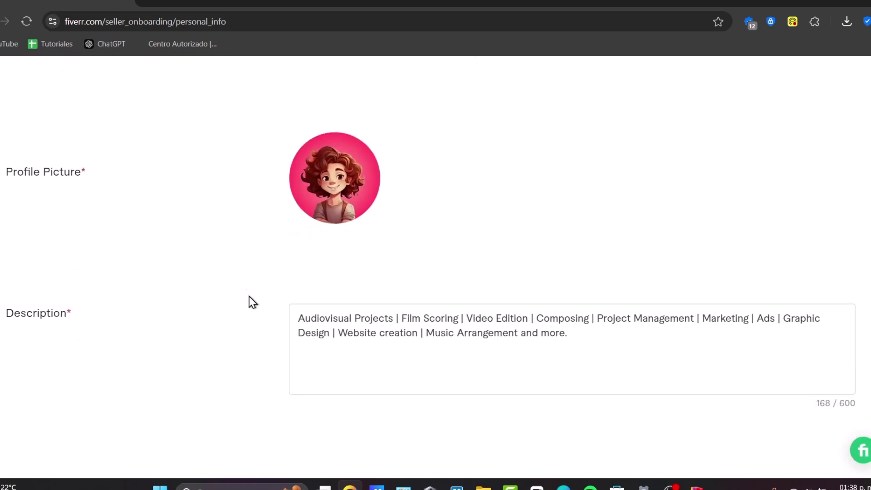
scroll(249, 301, down, 4)
click(632, 165)
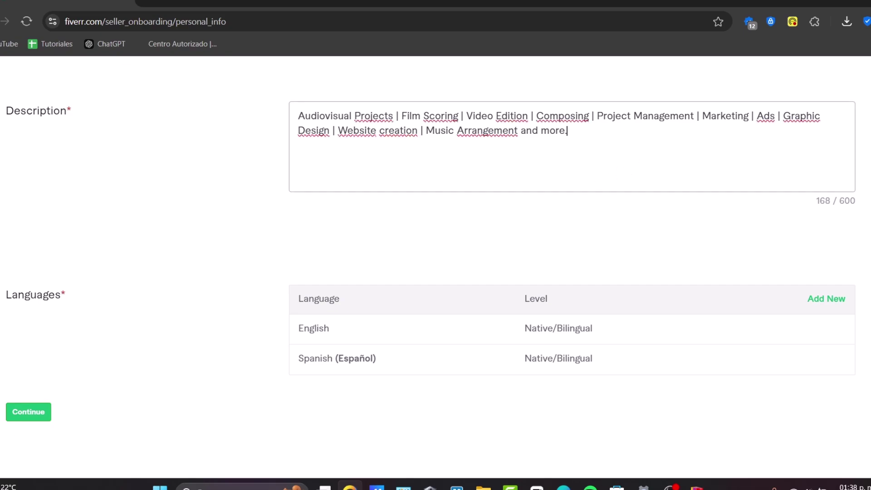
scroll(426, 311, up, 12)
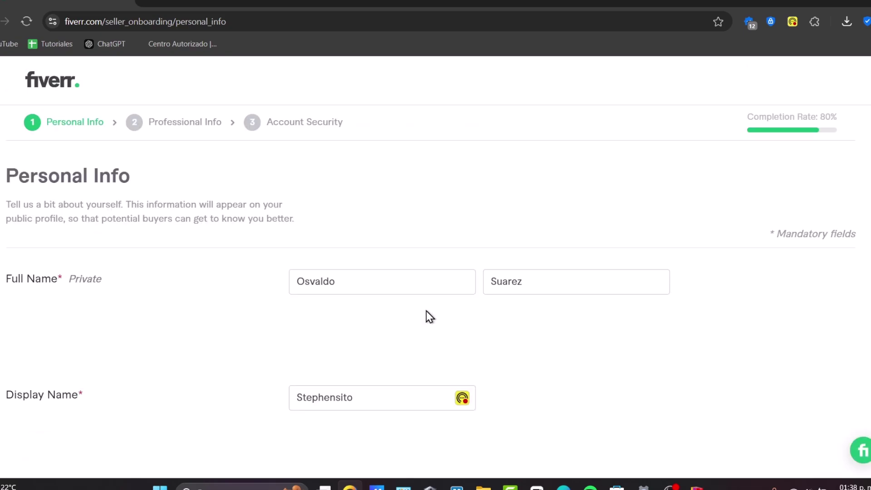
scroll(426, 317, down, 12)
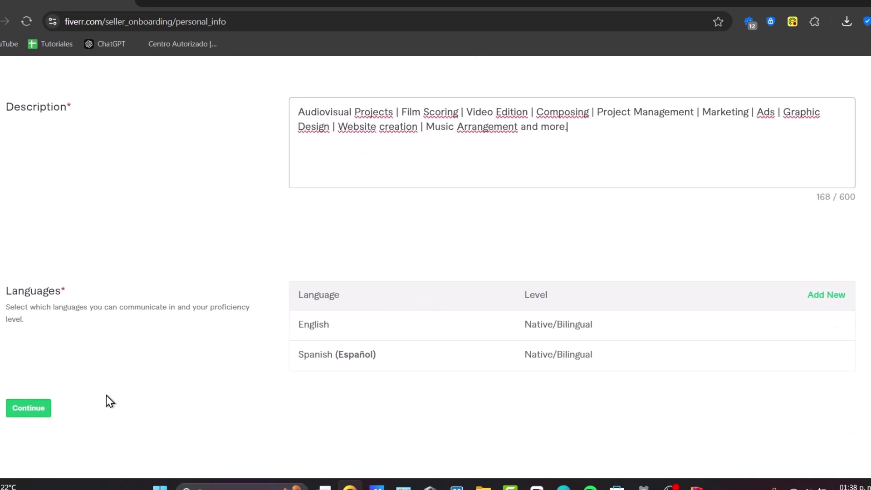
click(44, 416)
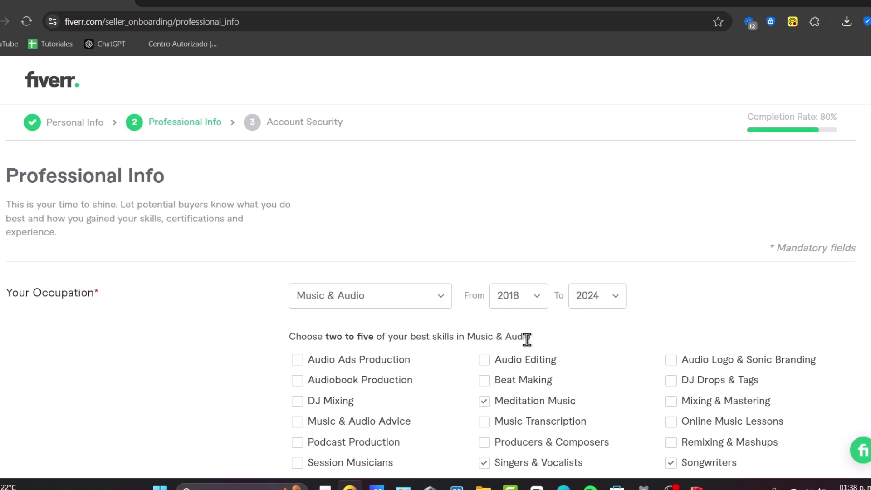
Examine the chosen Music & Audio and Graphics & Design occupation skills and the Skills list with experience levels
scroll(118, 285, down, 4)
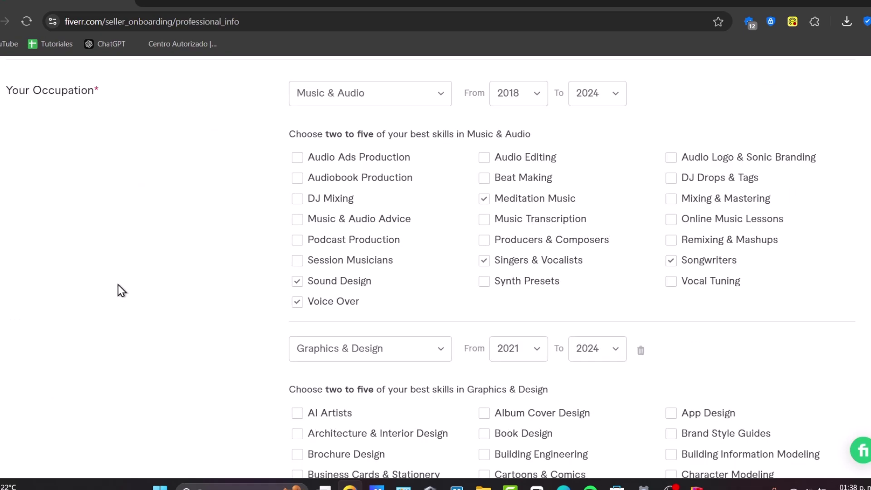
click(491, 201)
scroll(613, 252, down, 4)
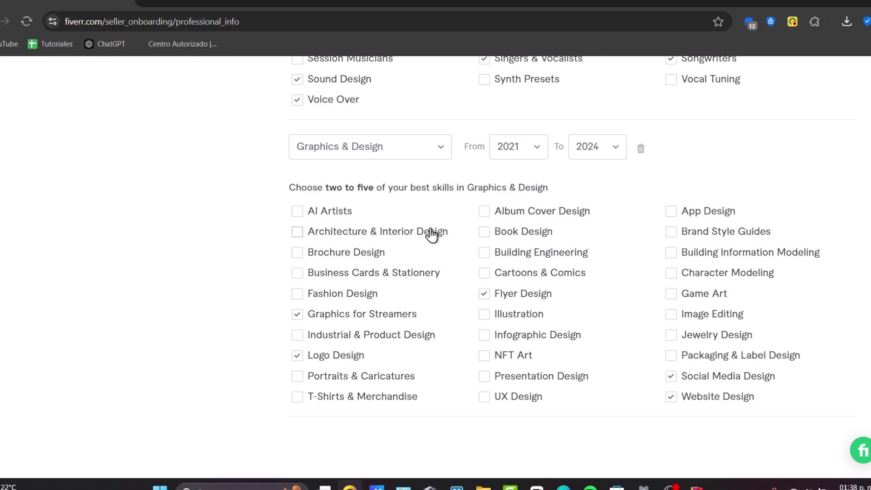
scroll(385, 255, down, 6)
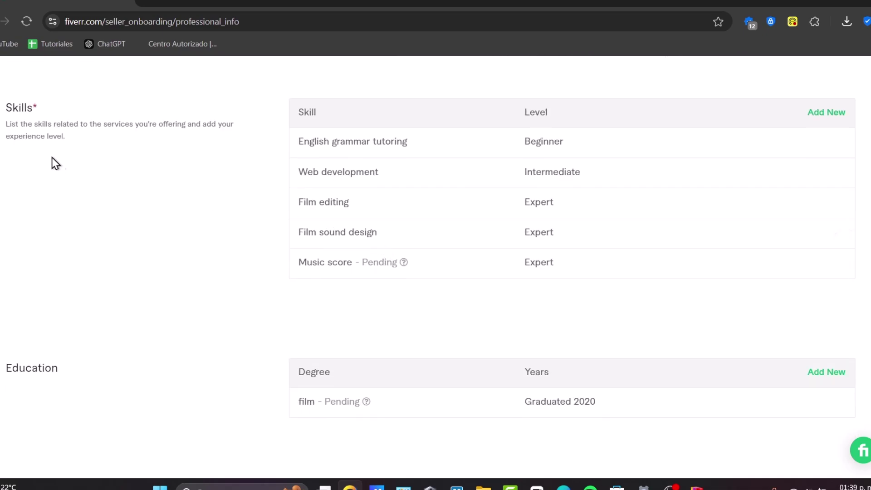
drag(22, 110, 81, 122)
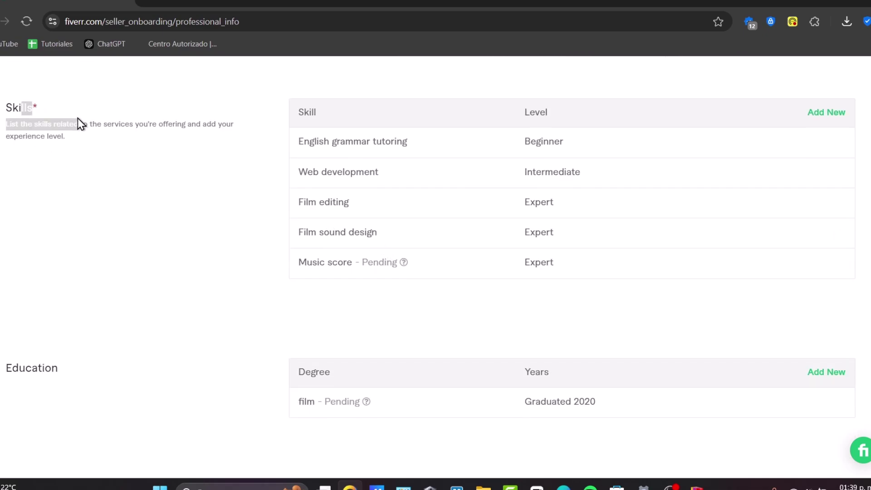
drag(322, 171, 377, 232)
click(423, 275)
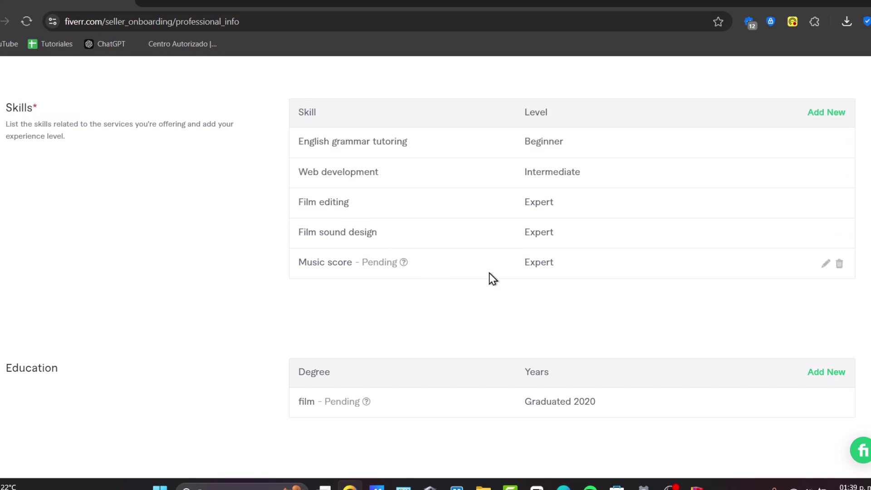
Start a new entry in the Skills section and search for "Content"
click(815, 118)
click(482, 122)
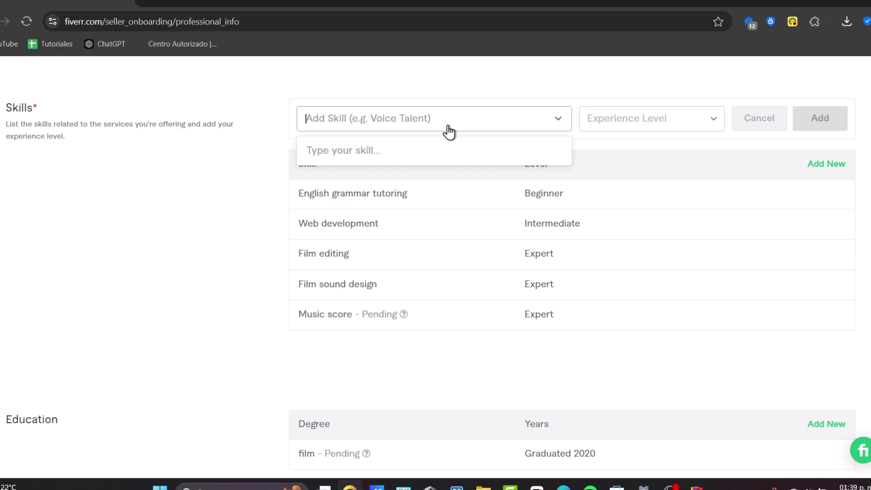
text(Content)
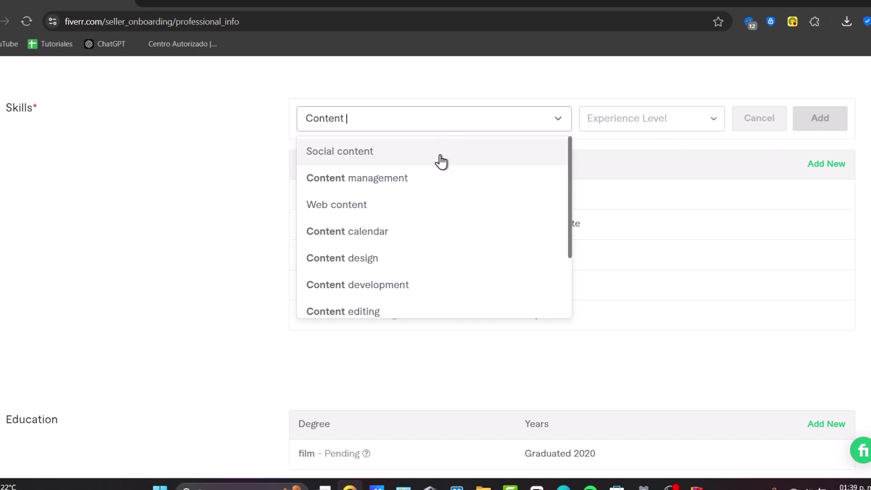
Add an education entry for country Mexico, college SAE, major "Filming and post production" and graduation year 2019
scroll(470, 189, down, 3)
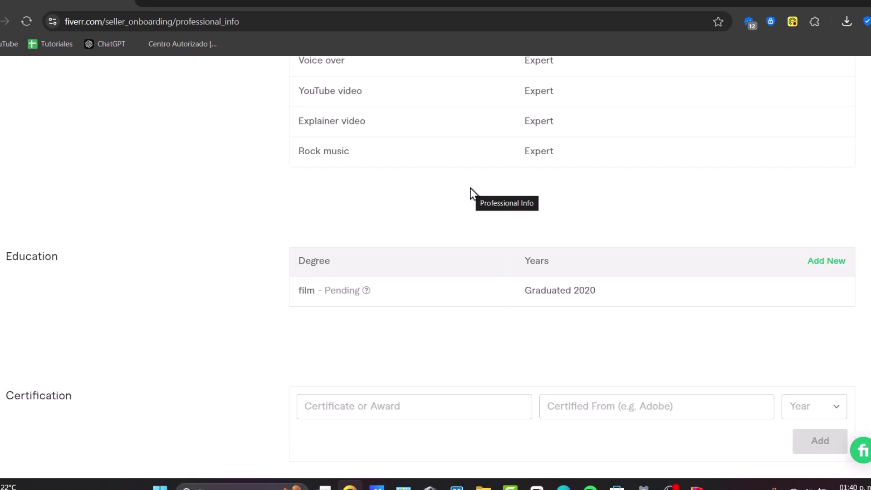
click(827, 263)
click(349, 273)
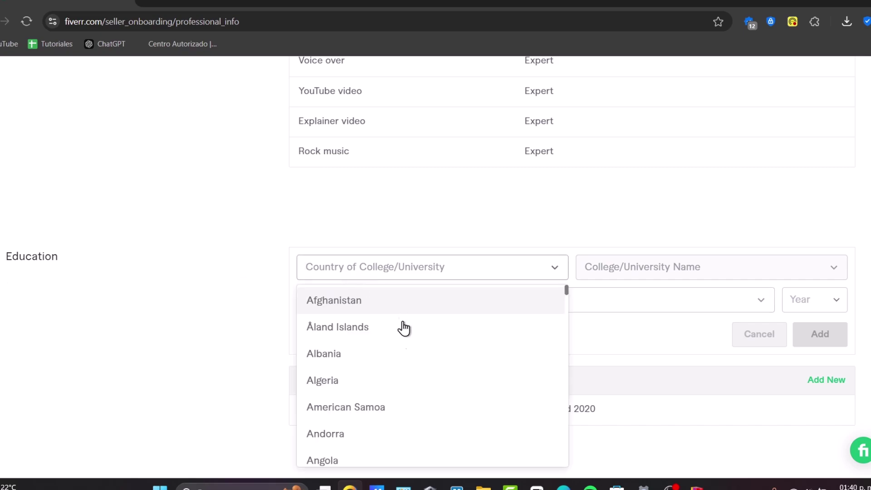
scroll(406, 345, down, 20)
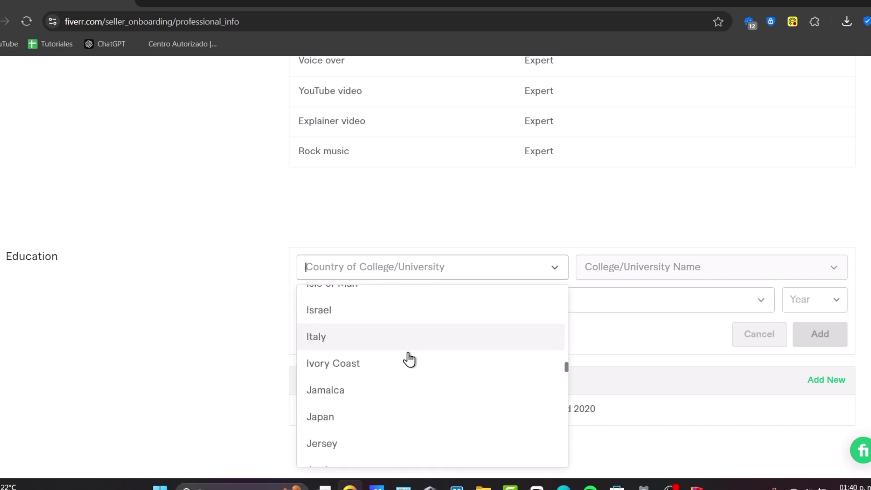
scroll(409, 359, down, 20)
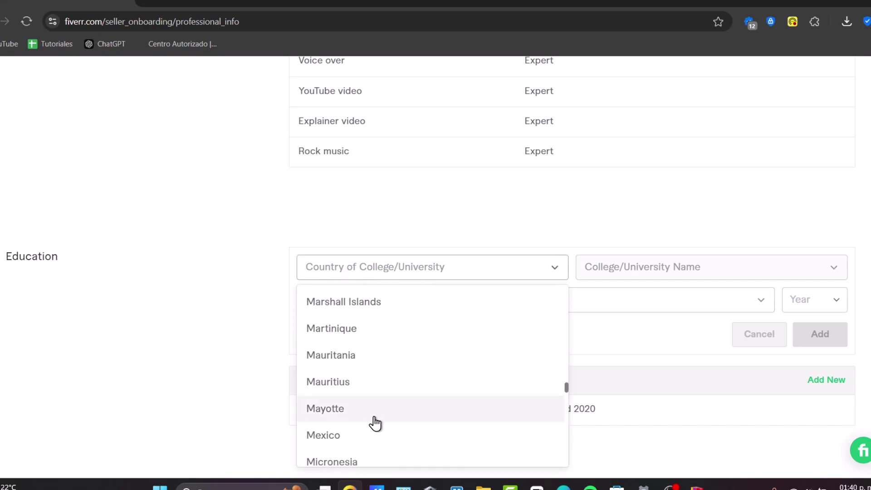
click(375, 437)
click(639, 272)
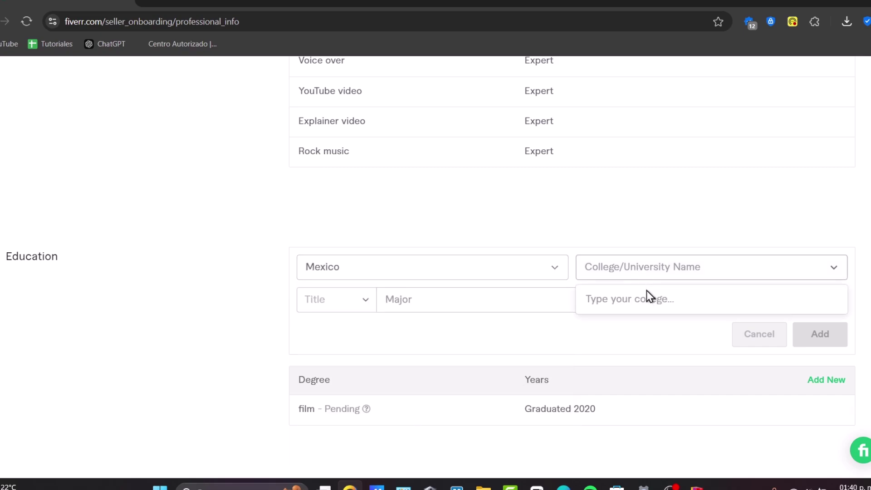
text(SAE)
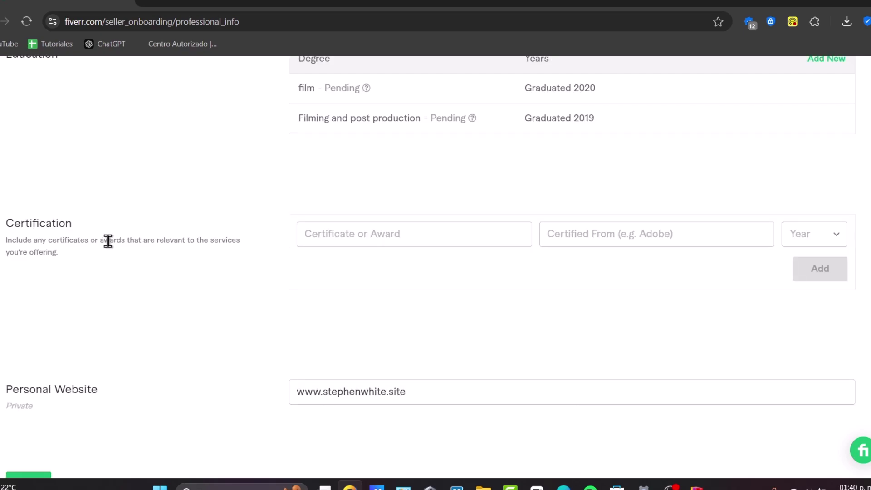
Review the Certification and Personal Website fields, and continue to Account Security
click(399, 233)
click(615, 233)
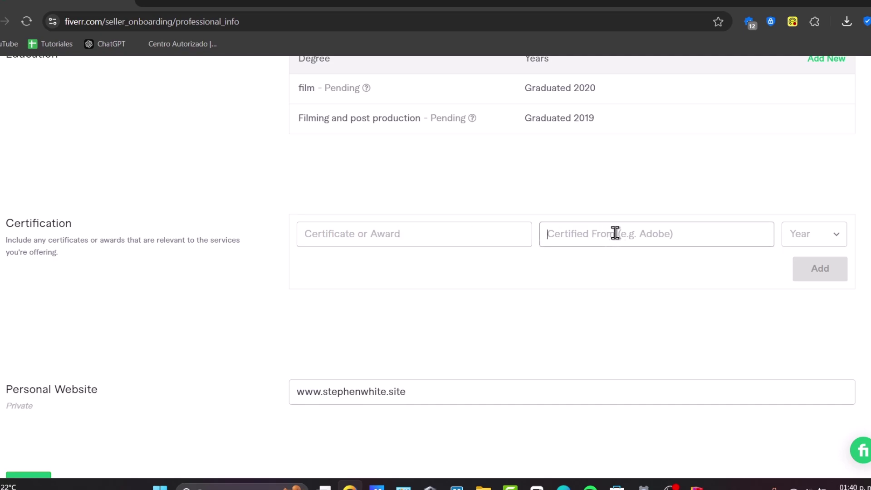
scroll(499, 290, down, 2)
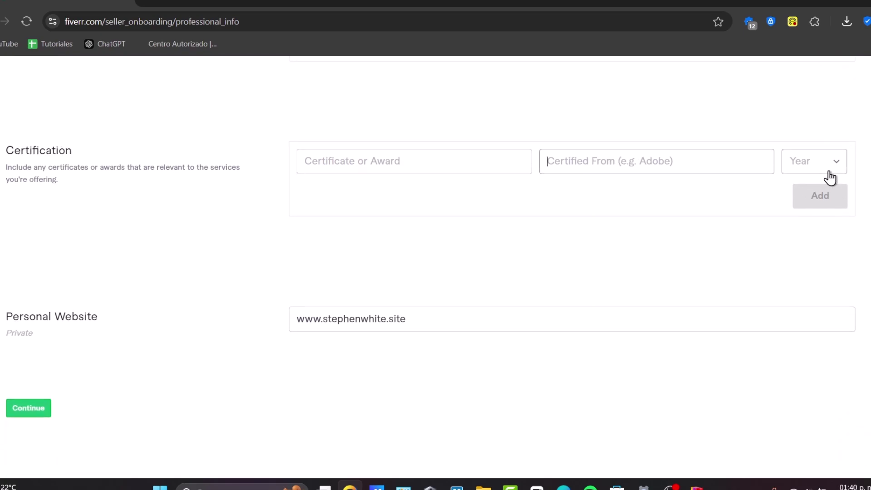
click(413, 325)
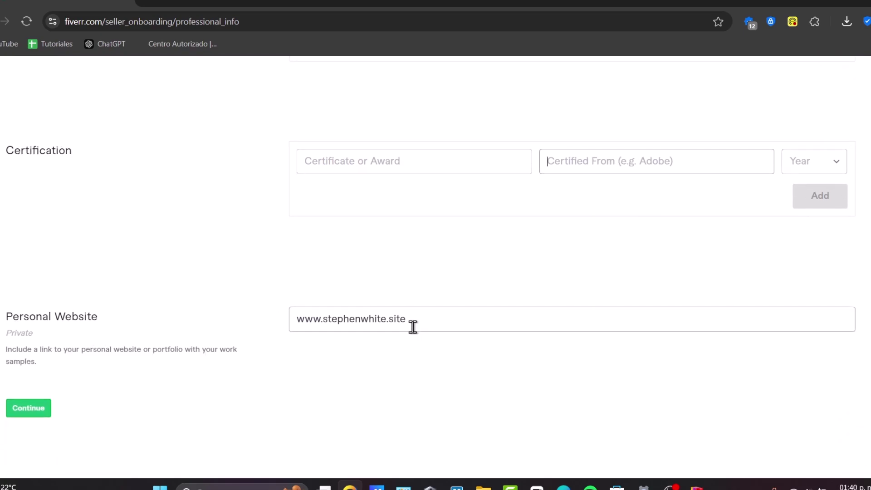
click(47, 408)
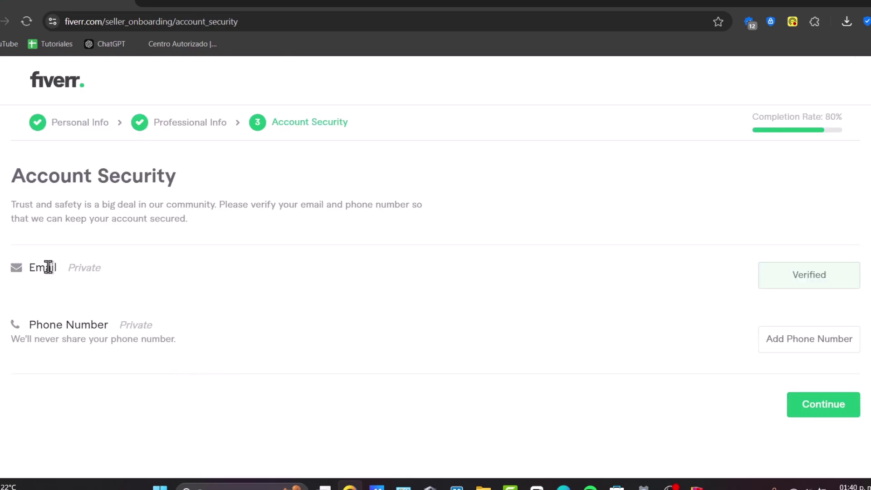
Complete the Account Security step and choose to create a gig instead of joining the Kickstart program
drag(36, 267, 77, 269)
triple_click(52, 322)
click(847, 399)
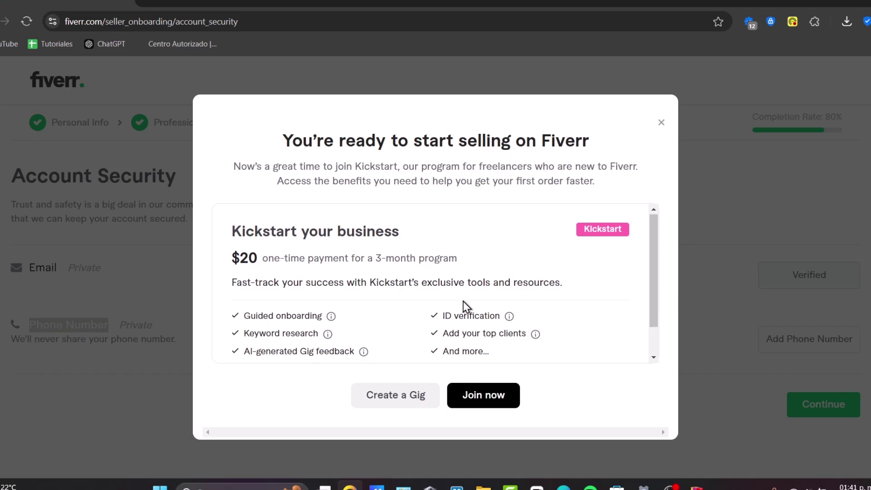
scroll(464, 301, down, 1)
scroll(464, 302, up, 1)
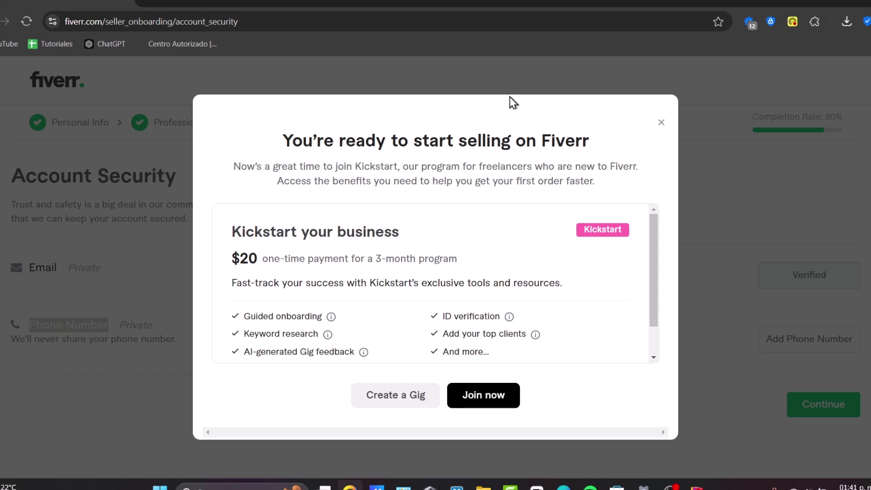
click(419, 398)
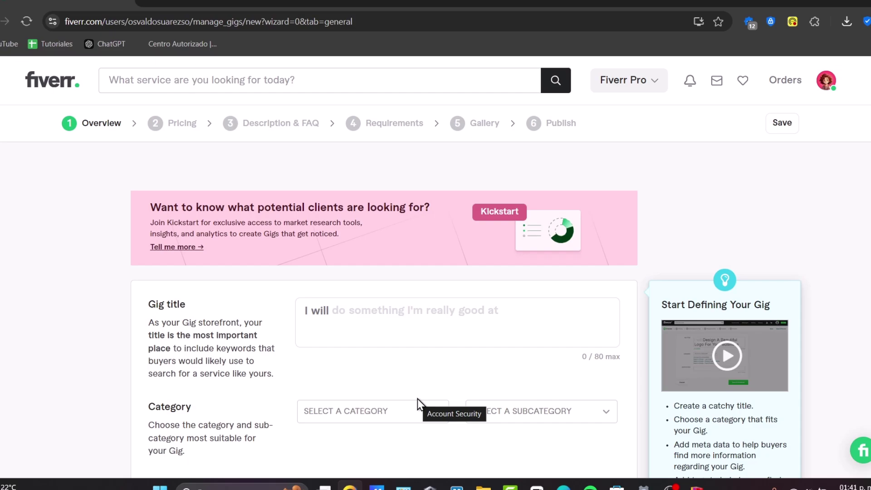
Examine the gig Overview form's title, category and search tags sections
mouse_move(300, 364)
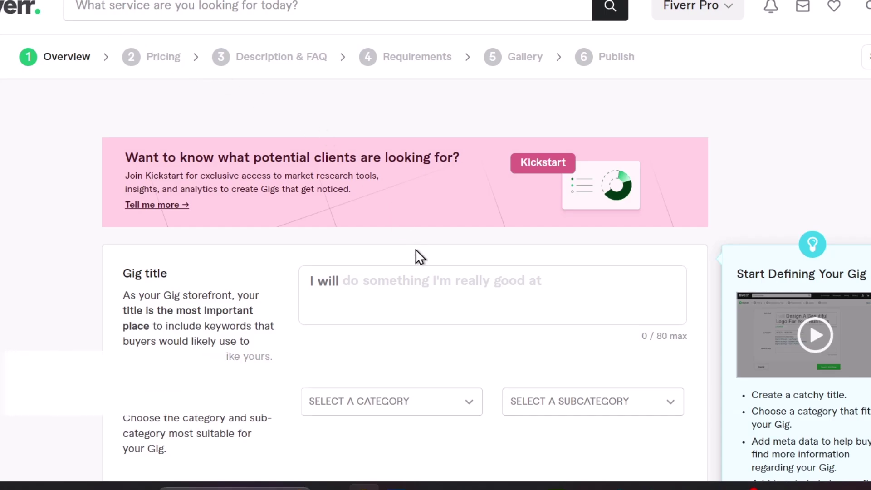
scroll(236, 268, down, 5)
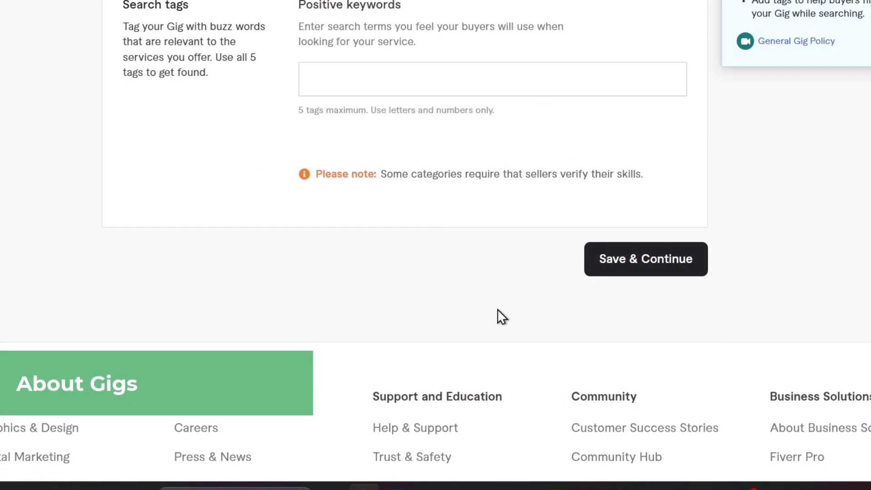
click(694, 258)
scroll(676, 263, down, 5)
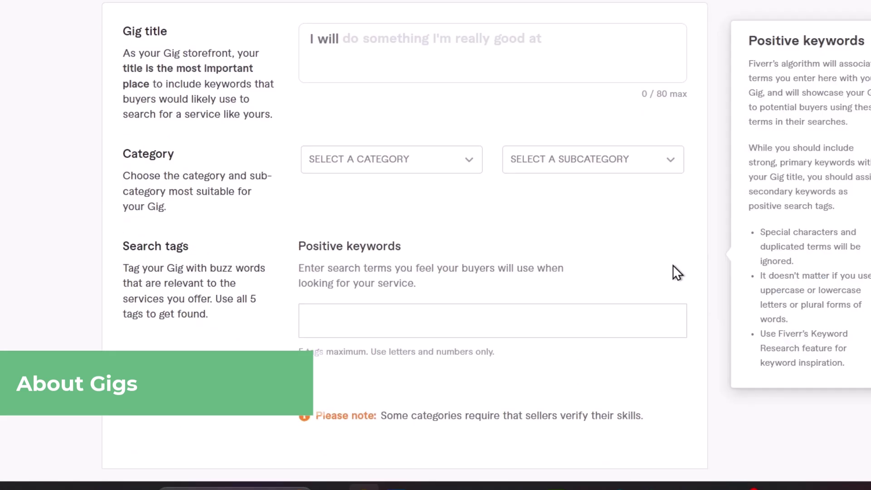
Open the Fiverr home page in a new browser tab
scroll(673, 265, up, 5)
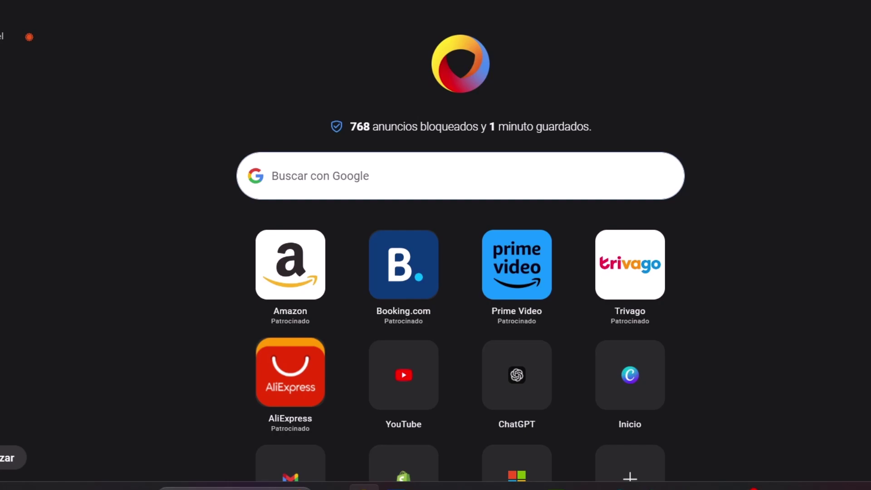
text(fiverr)
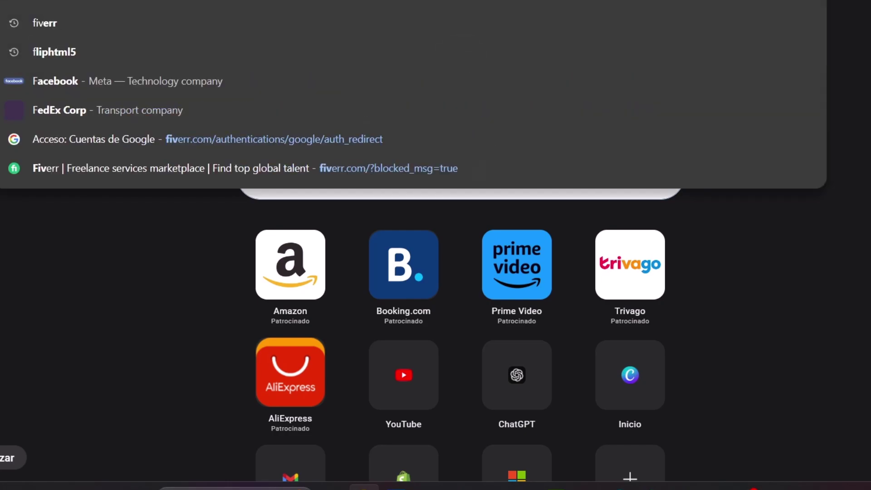
key(Return)
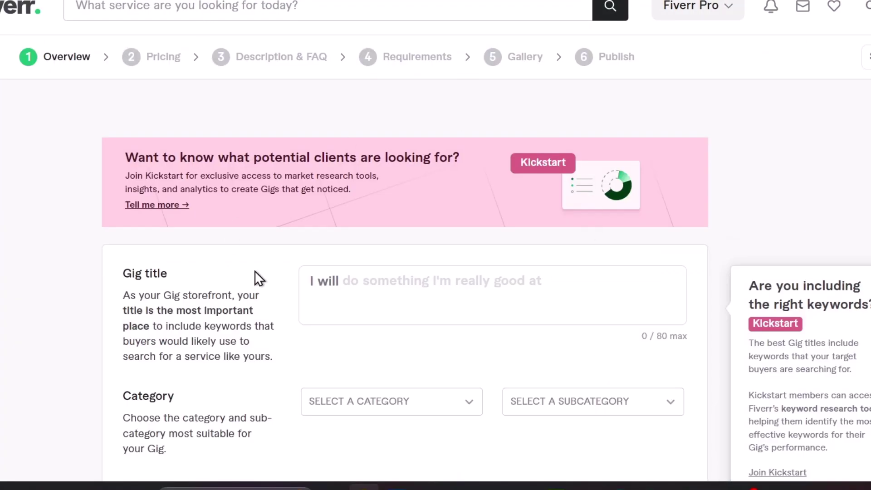
Enter "edit your Youtube videos" after "I will" as the gig title
drag(123, 295, 401, 281)
click(401, 282)
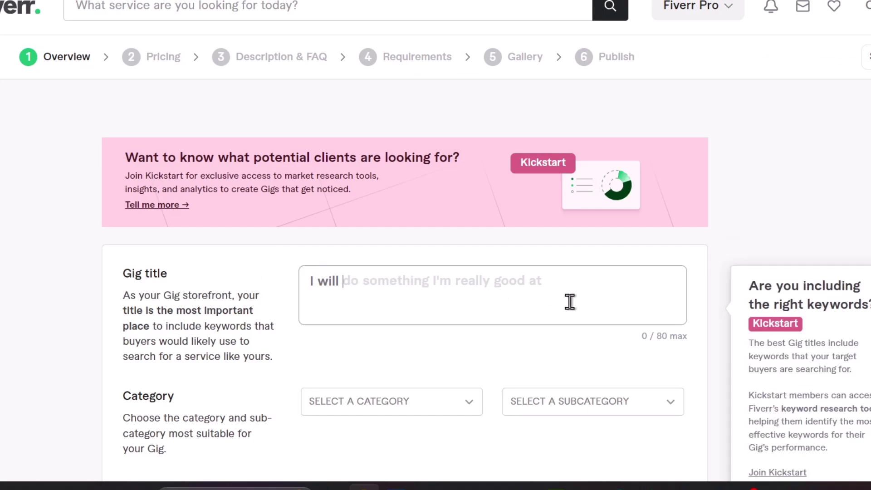
text(edot)
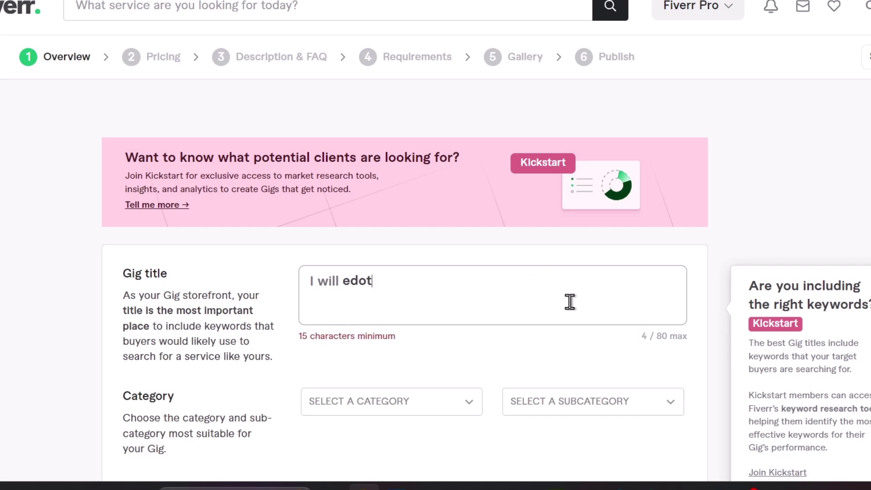
key(BackSpace)
key(BackSpace)
text(it your )
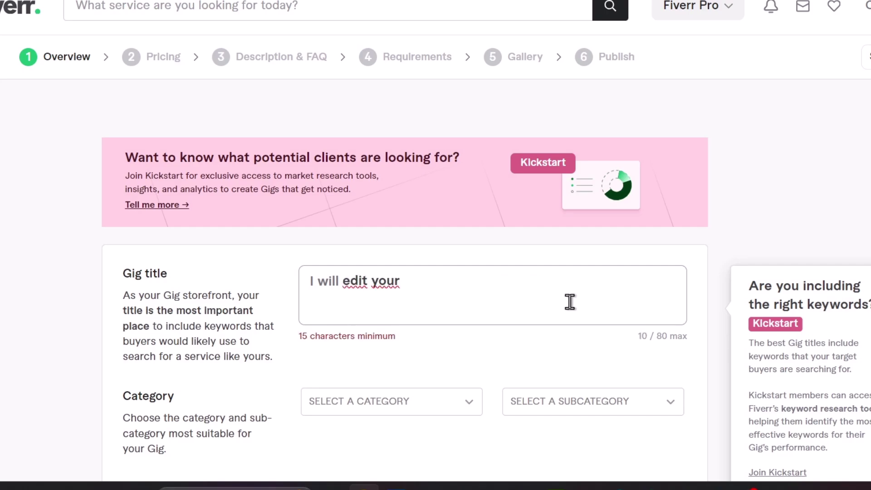
text(Youtube videos)
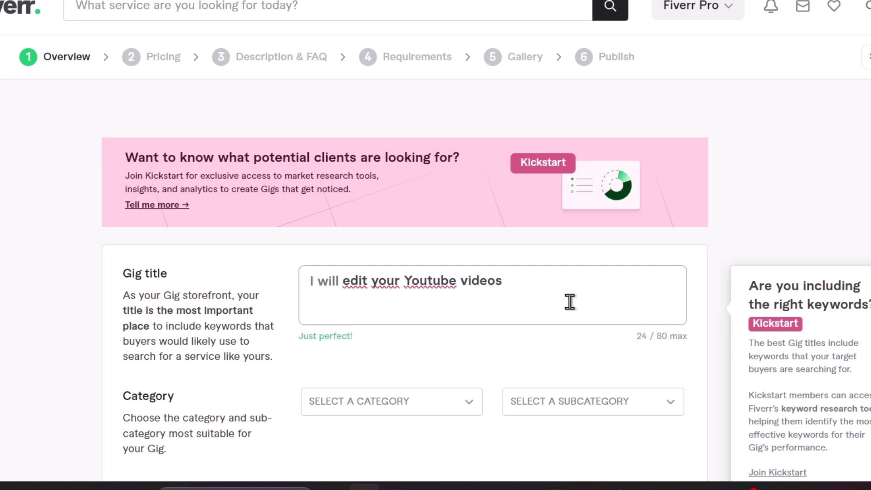
Copy the gig title text and search Fiverr for "edit your Youtube videos" in the other tab
key(ctrl+a)
key(ctrl+c)
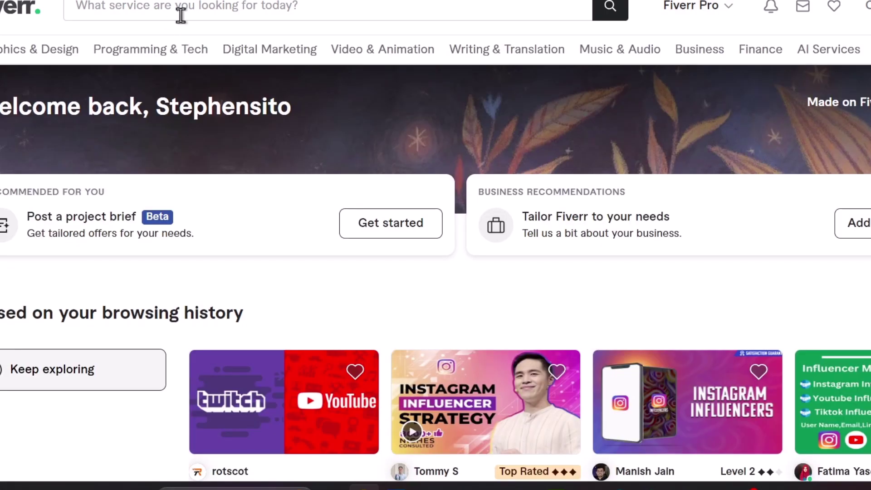
click(181, 15)
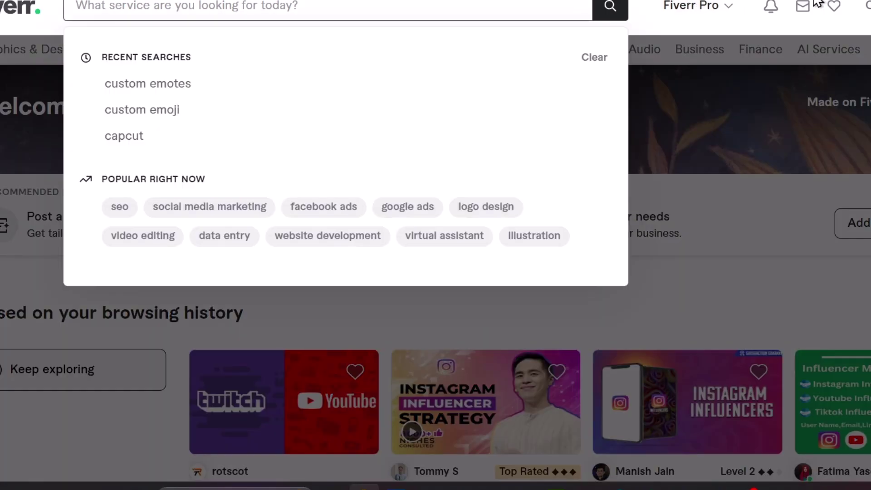
key(ctrl+v)
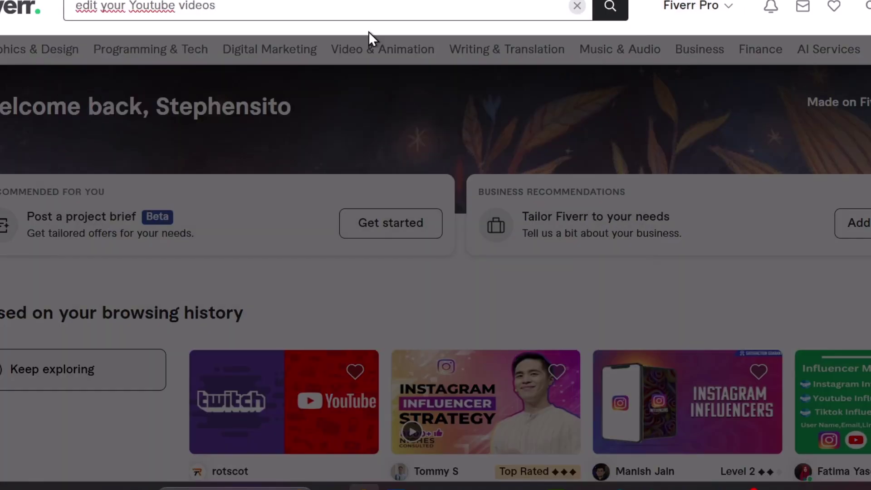
key(Return)
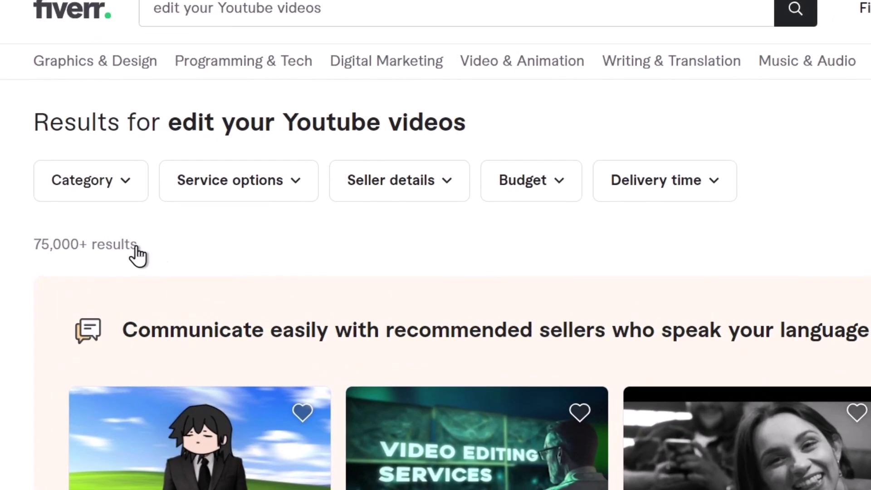
Examine the result count and competing gigs' titles, ratings and starting prices in the search results
drag(36, 247, 132, 246)
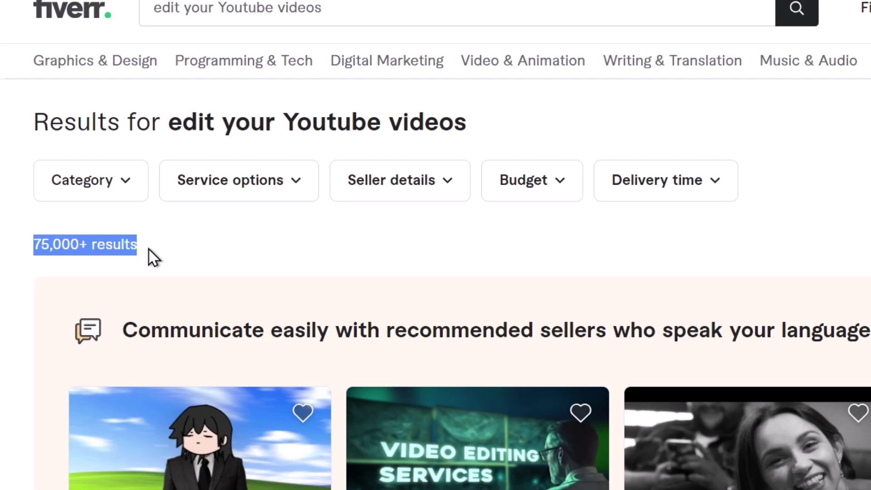
scroll(149, 254, down, 5)
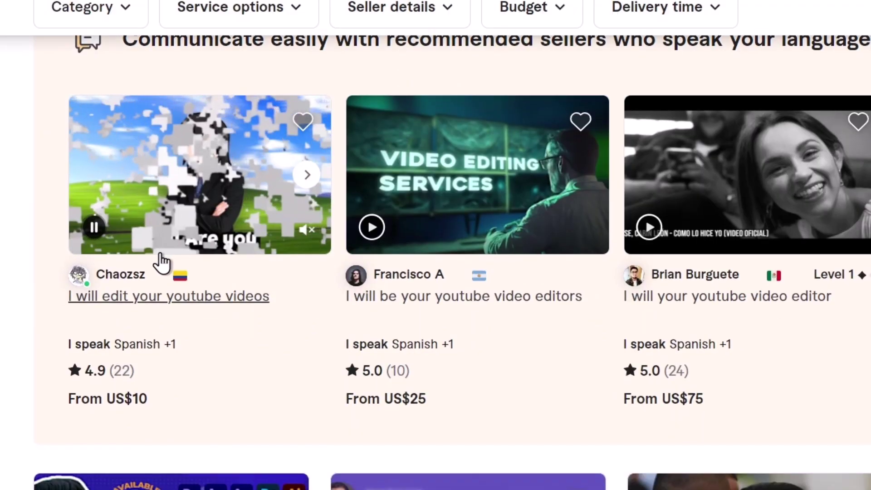
scroll(163, 262, down, 5)
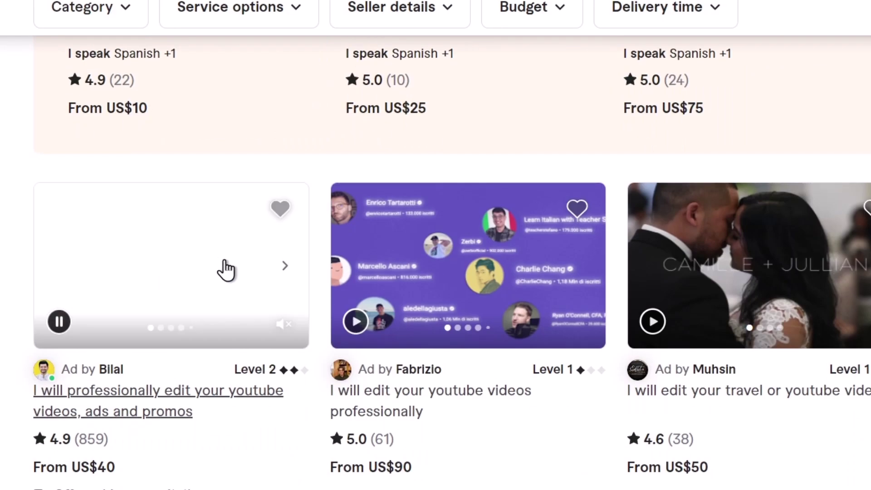
scroll(226, 270, down, 5)
scroll(436, 263, down, 5)
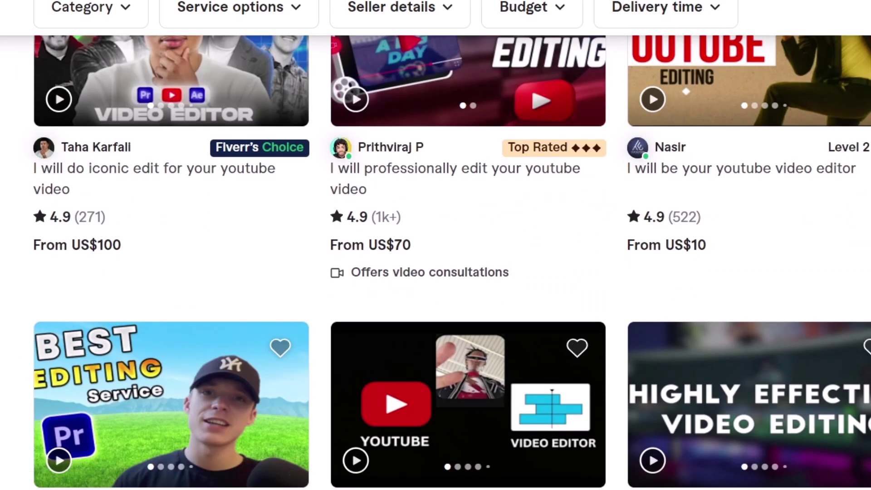
scroll(435, 263, down, 5)
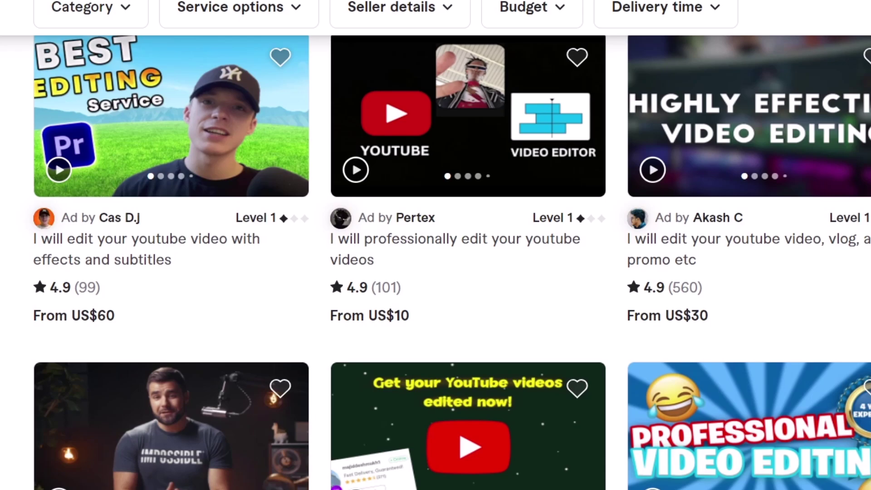
scroll(189, 297, up, 10)
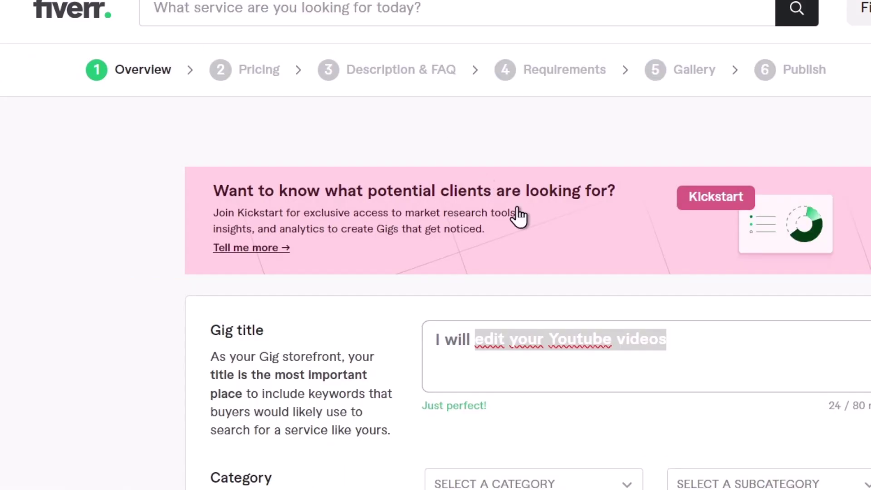
Replace "videos" with "shorts" in the gig title
double_click(637, 347)
text(shorts)
Copy the gig title text, search Fiverr for "edit your Youtube shorts" in the other tab, and check the result count
double_click(637, 347)
key(ctrl+shift+Left)
key(ctrl+shift+Left)
key(ctrl+shift+Left)
key(ctrl+c)
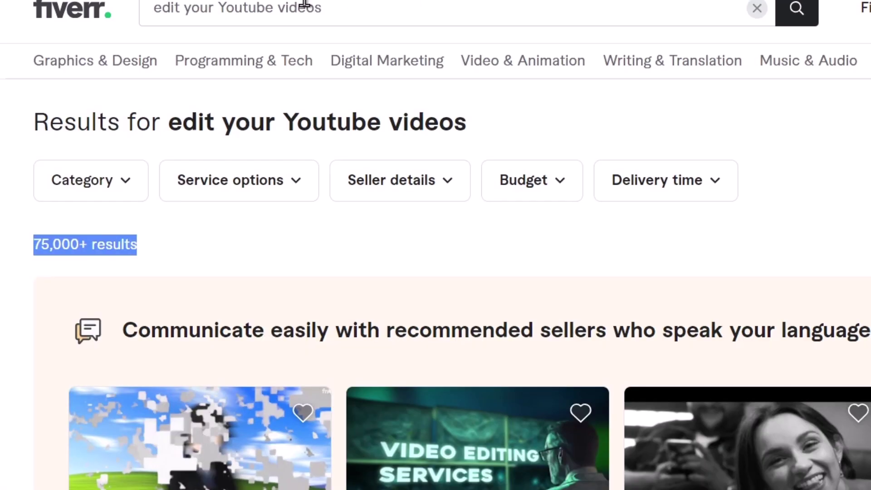
triple_click(302, 8)
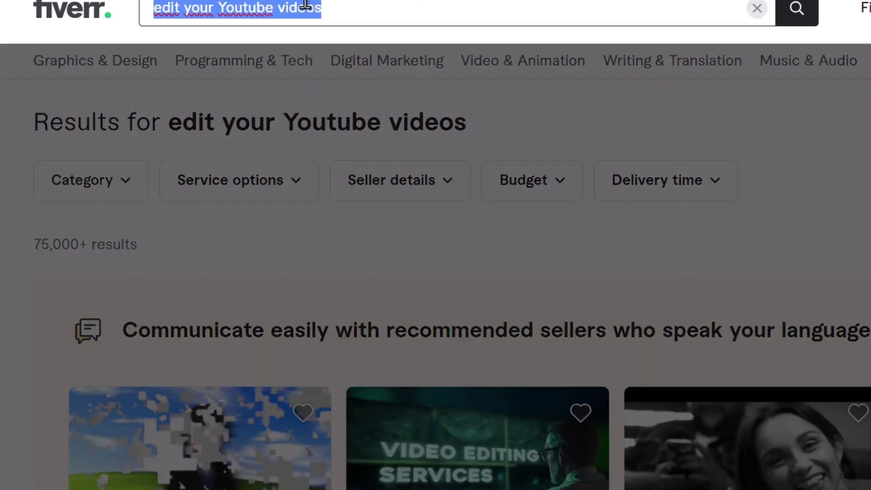
key(ctrl+v)
key(Escape)
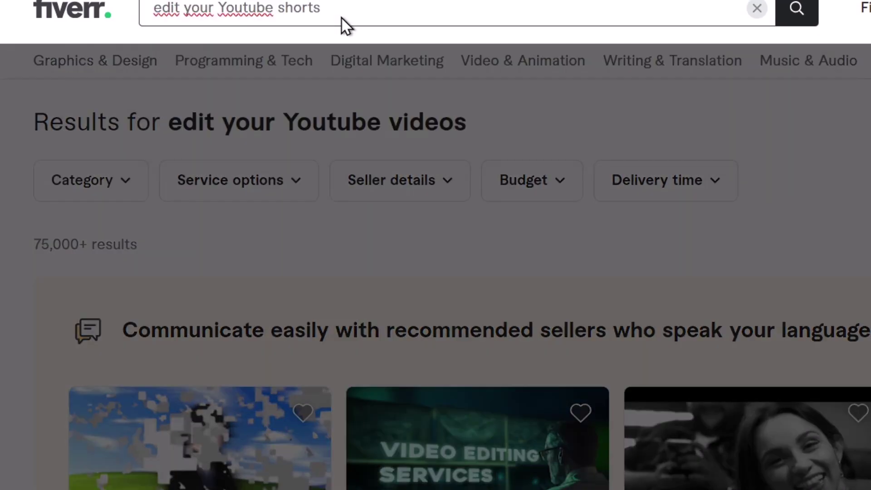
key(Return)
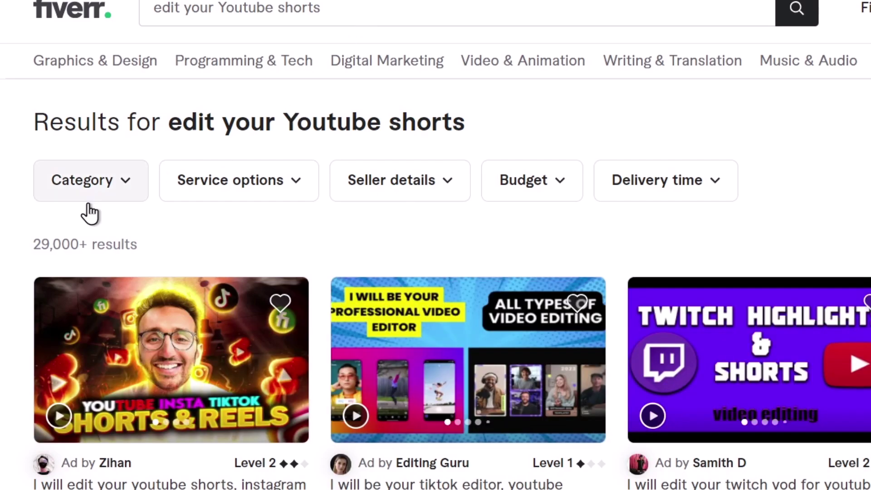
drag(30, 244, 154, 249)
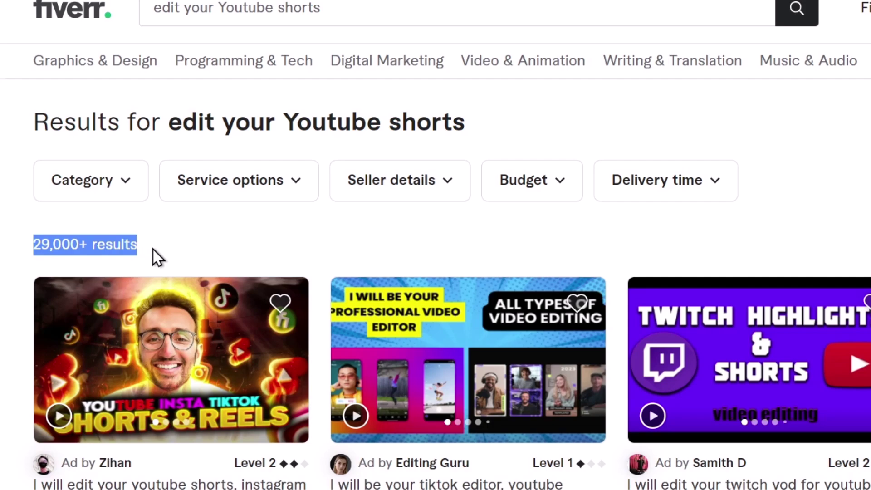
click(153, 249)
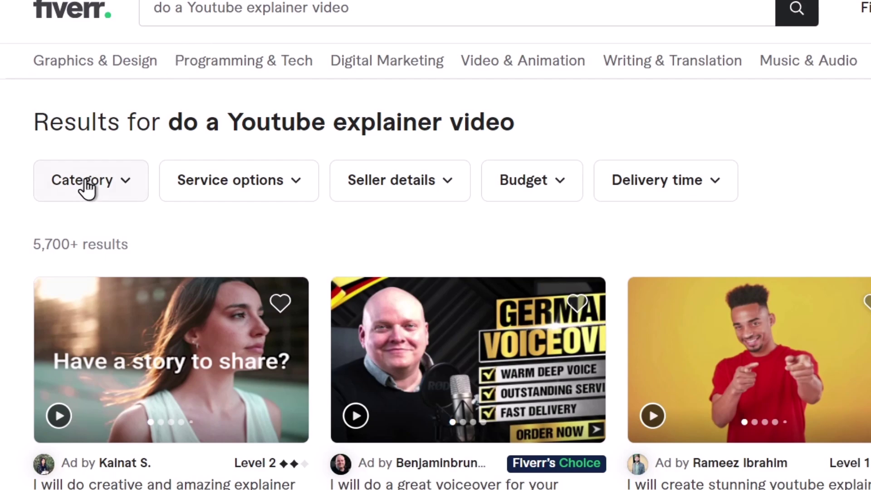
Examine the result count and the competing gigs' ratings and starting prices for "do a Youtube explainer video"
drag(54, 240, 76, 244)
click(272, 224)
scroll(271, 224, down, 5)
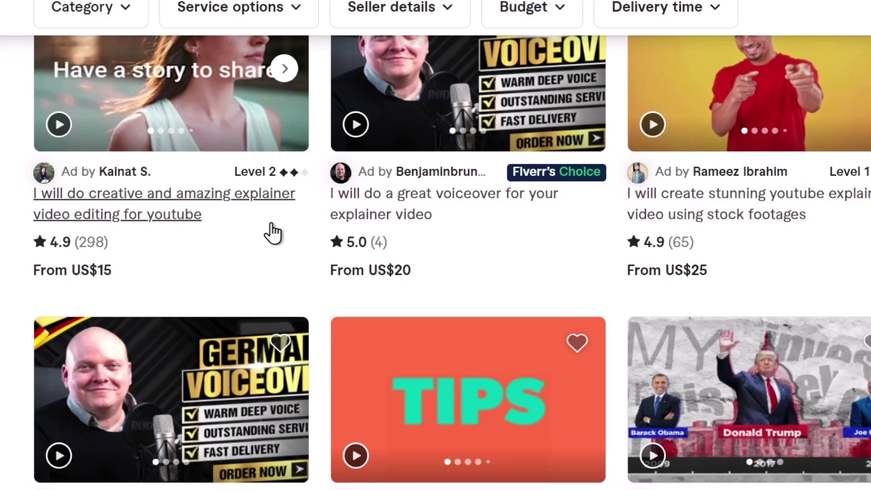
scroll(272, 233, up, 5)
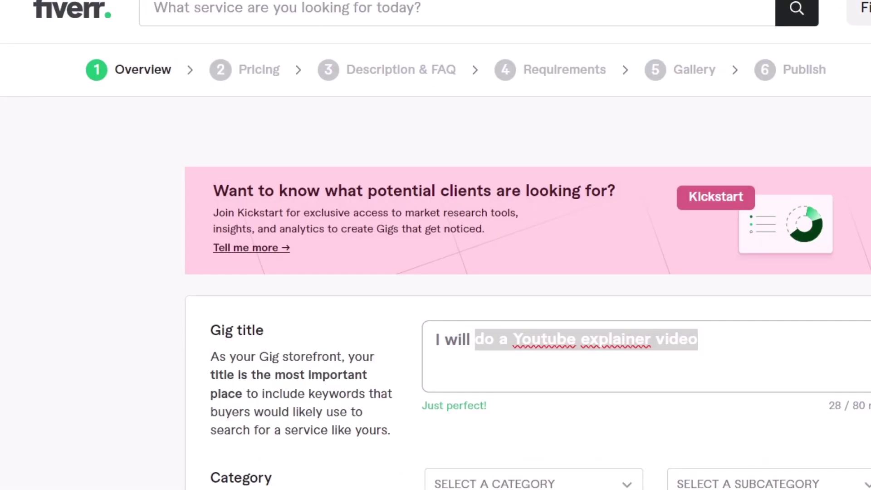
Set the gig's category to Video & Animation and its subcategory to Video Editing
click(589, 336)
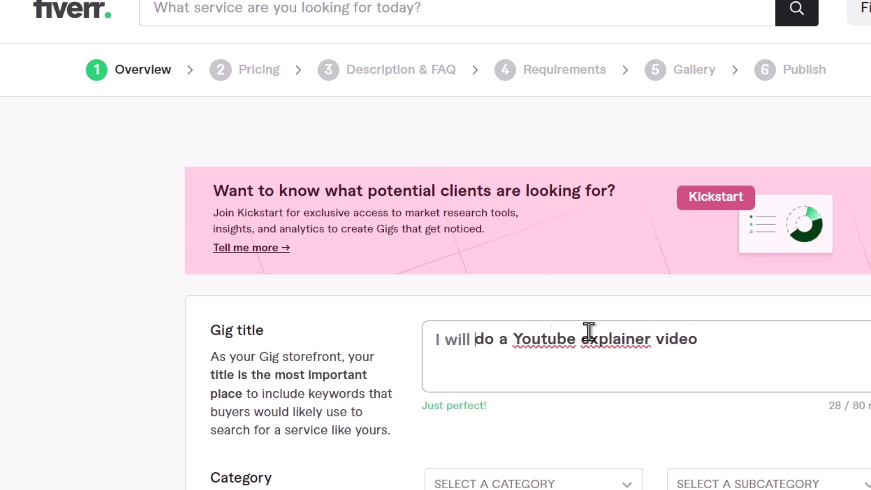
scroll(731, 336, down, 5)
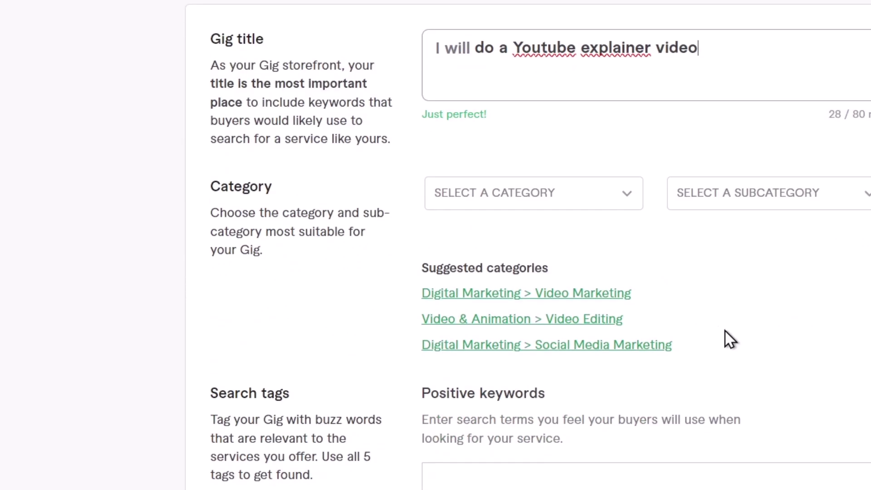
click(555, 195)
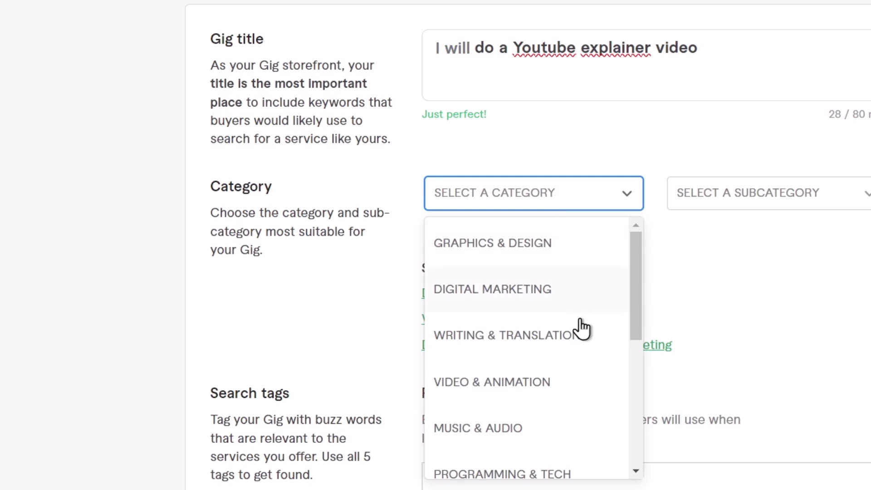
click(577, 382)
click(731, 192)
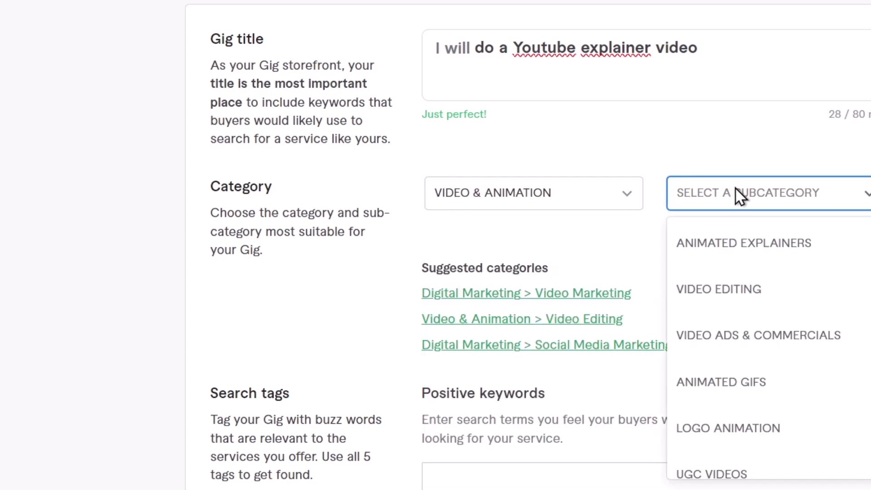
click(789, 288)
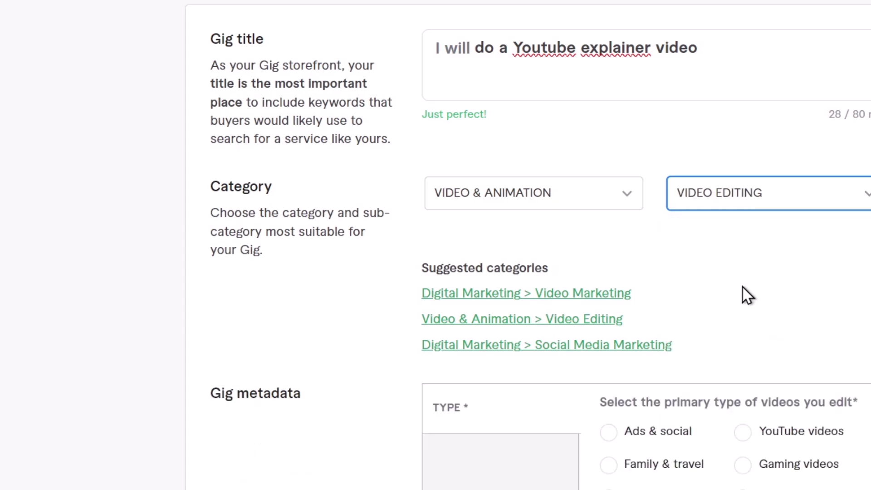
click(728, 195)
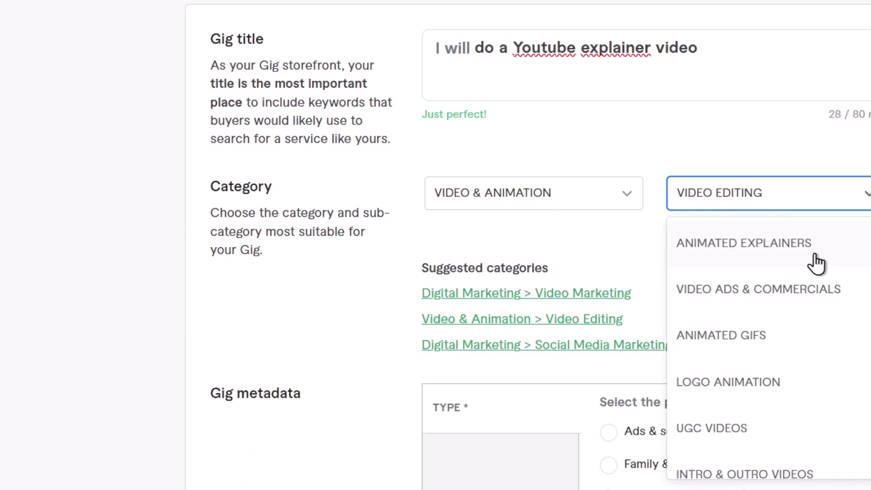
click(731, 150)
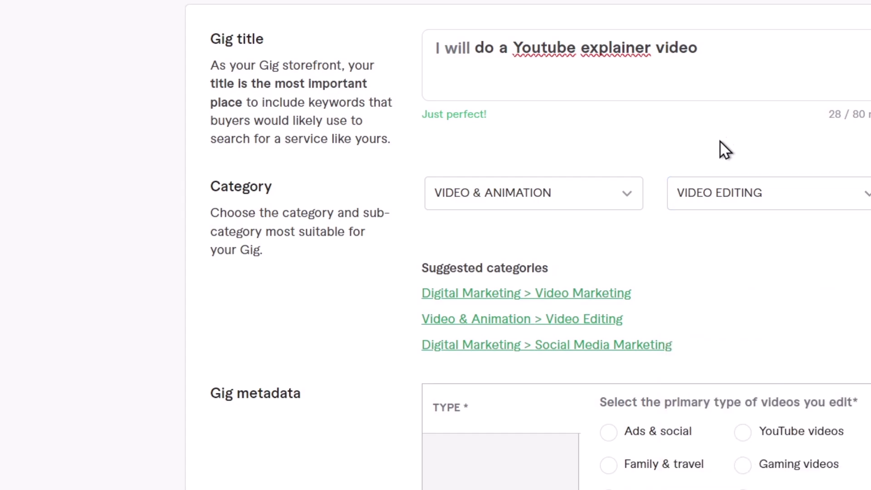
Choose YouTube videos as the primary type of videos edited in the gig metadata
scroll(716, 159, down, 6)
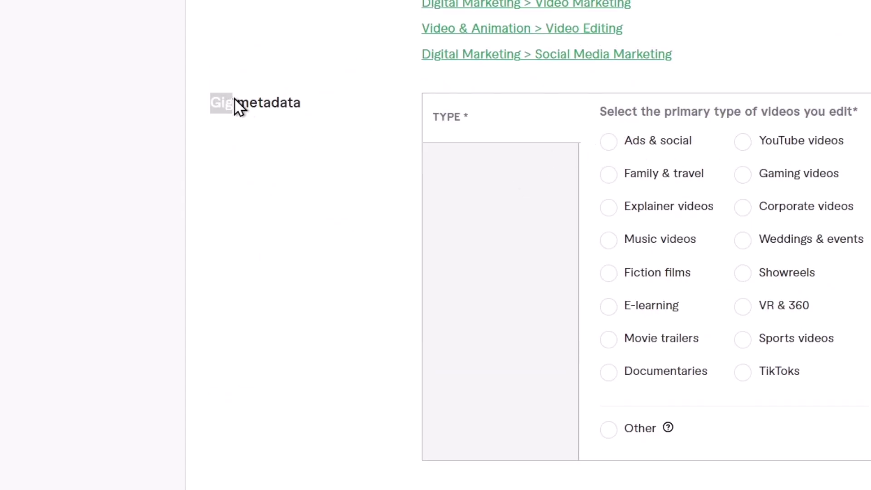
drag(235, 99, 303, 98)
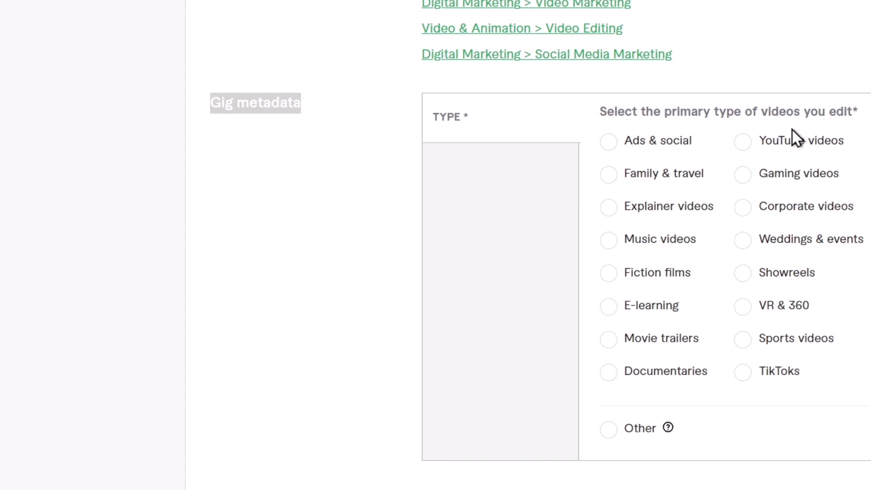
click(832, 141)
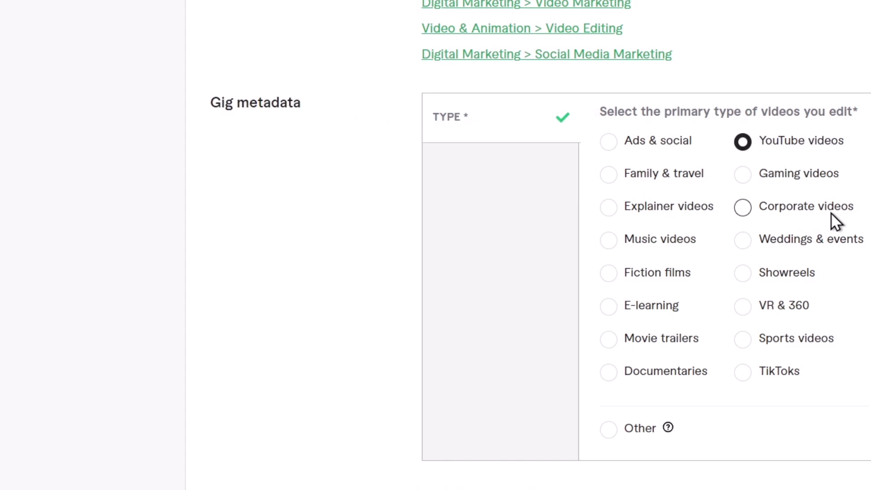
Add "youtube explainer video" as the first positive keyword in the gig's search tags
scroll(803, 303, down, 5)
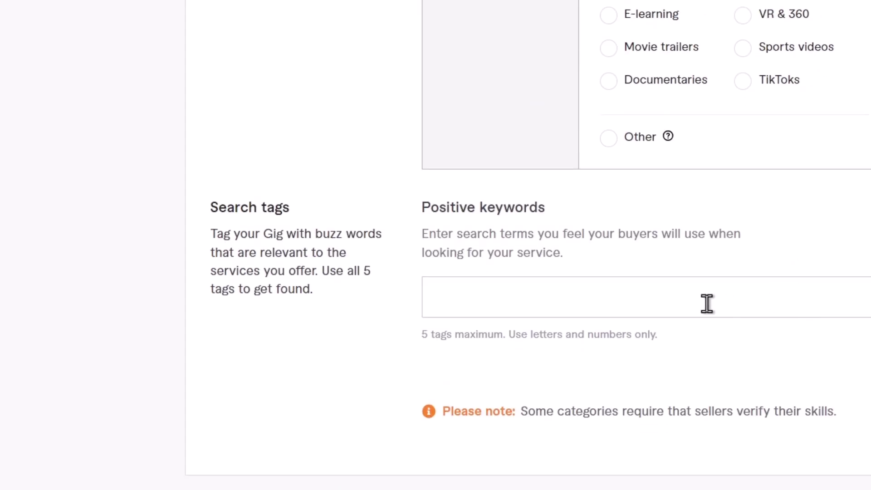
click(638, 301)
drag(413, 209, 561, 209)
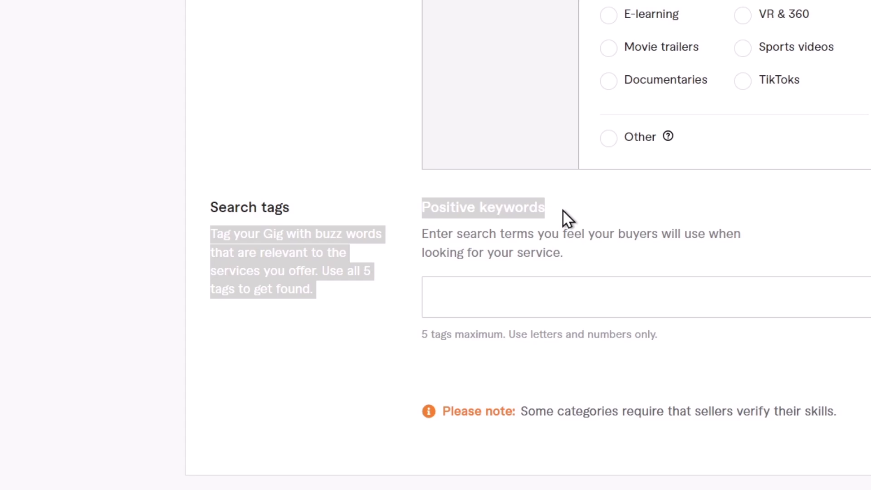
click(637, 305)
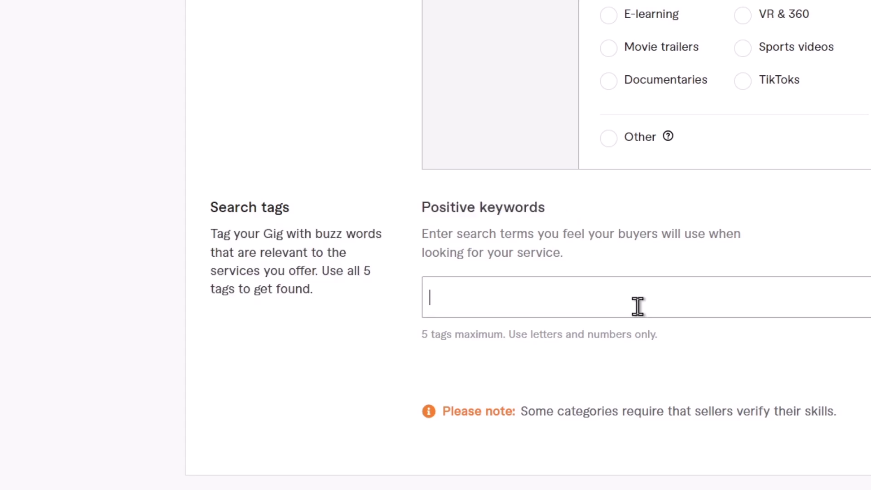
text(youtube expan)
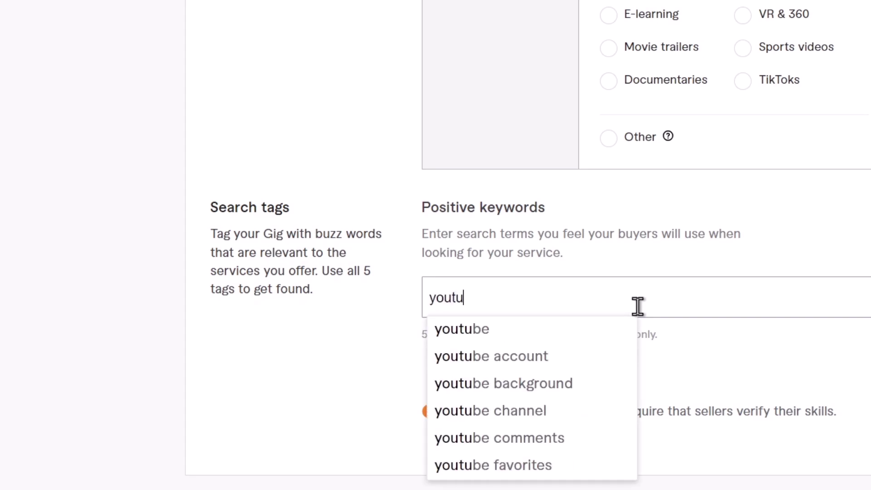
key(BackSpace)
key(BackSpace)
text(lainer video)
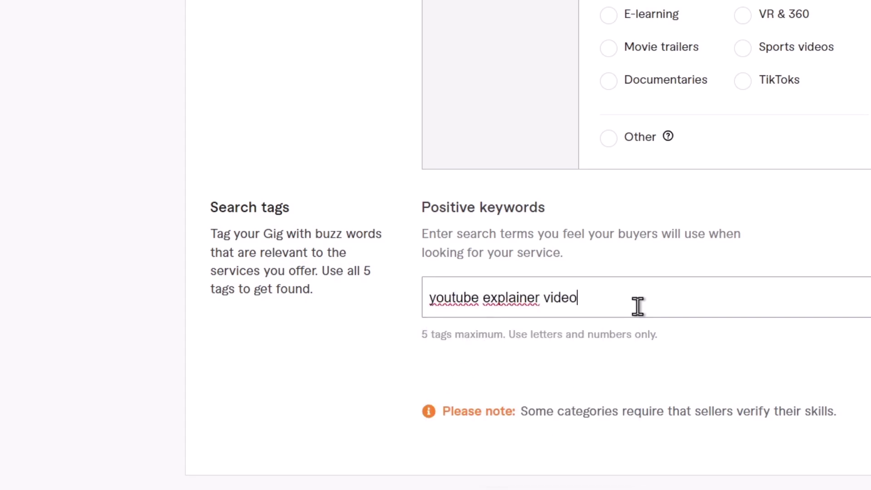
key(Return)
Add "youtube" and "explainer video" as further positive keywords
text(youtube)
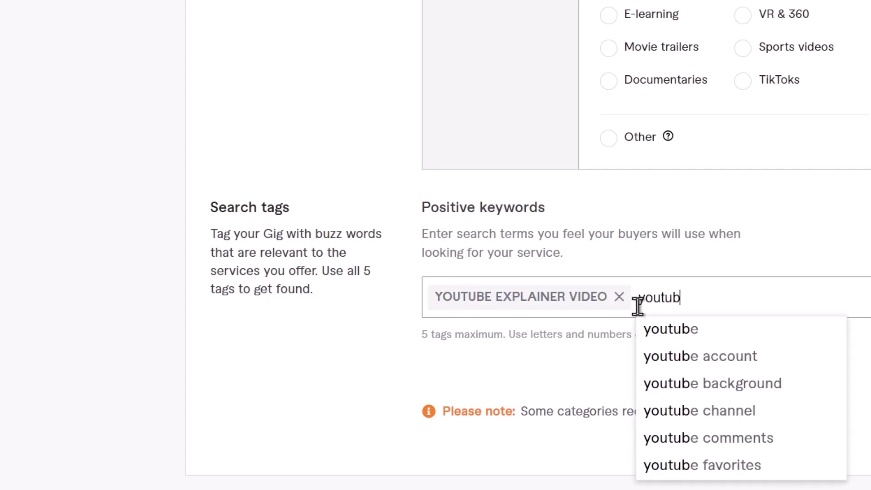
key(Return)
text(exap)
key(BackSpace)
key(BackSpace)
text(p)
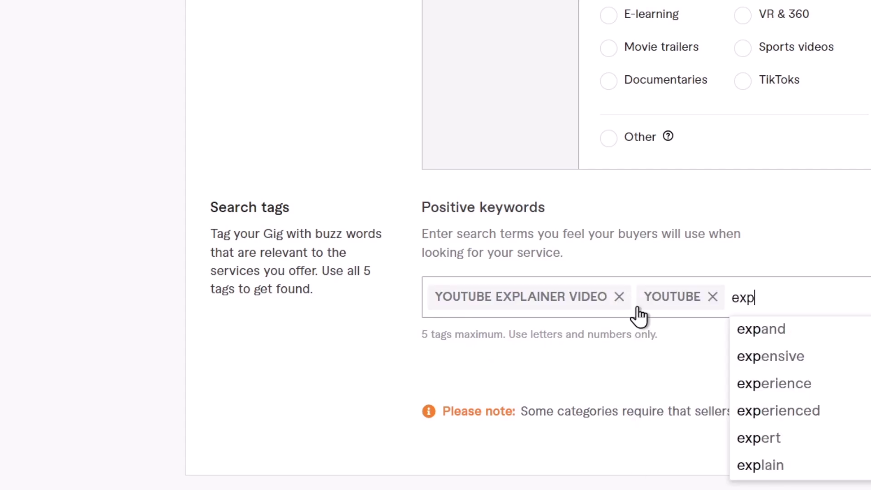
text(lainer video)
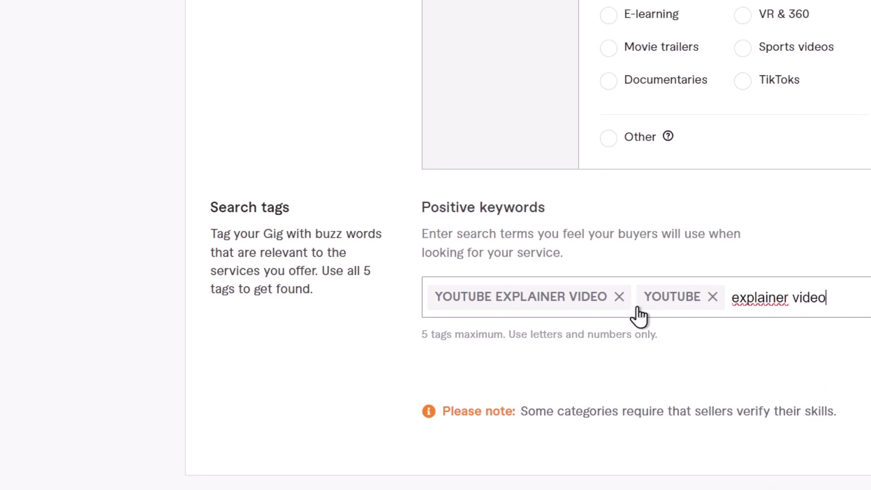
key(Return)
Add the search tag "explain" and enter "youtube video" as the fifth positive keyword
text(explain)
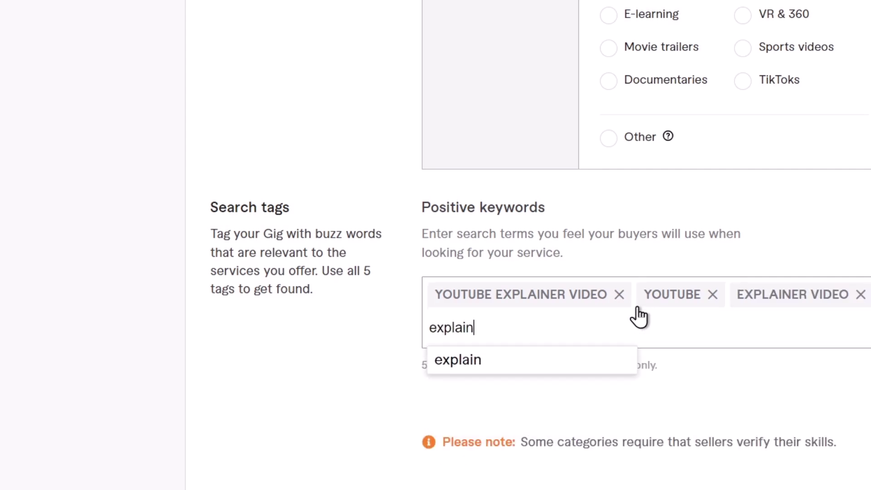
key(Return)
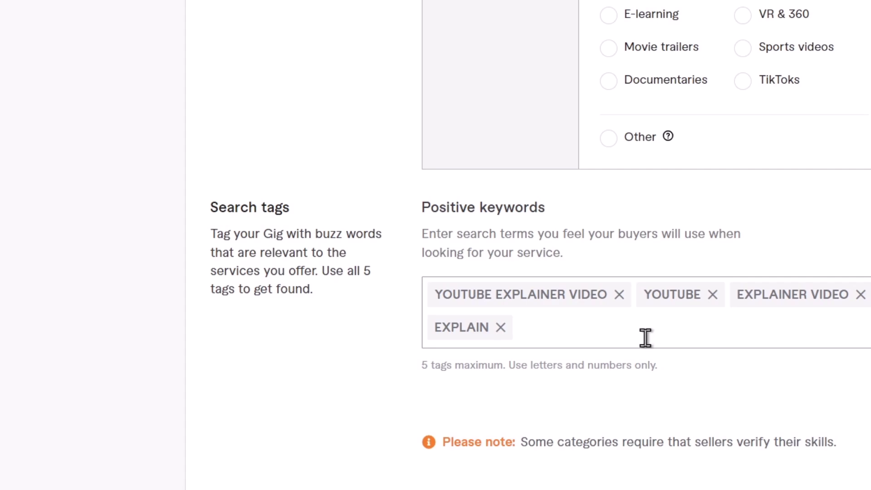
text(youtube video)
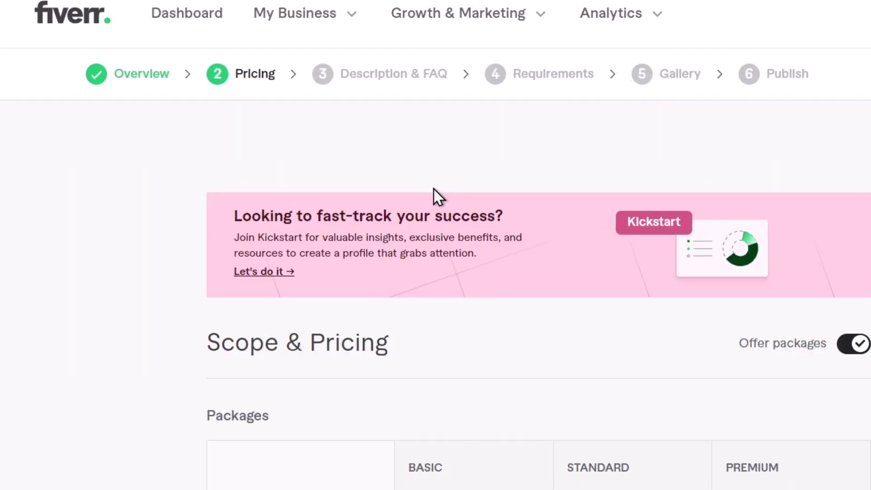
Dismiss the stock media tip on the gig's pricing page and return to the Scope & Pricing heading
scroll(363, 204, down, 10)
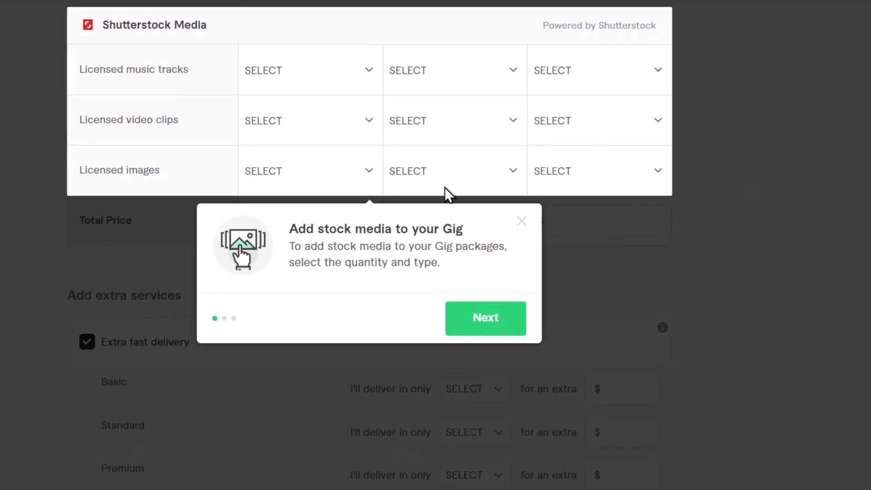
click(520, 218)
scroll(723, 368, up, 15)
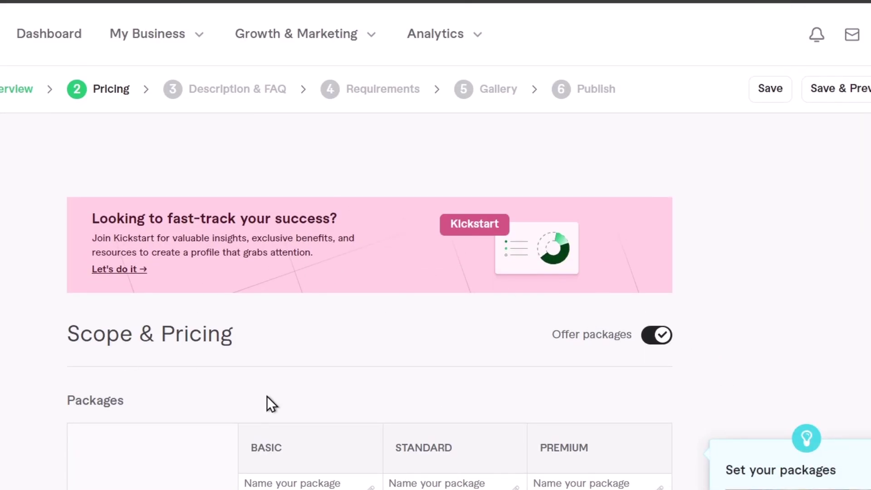
Examine the Basic package's name and description guidance and the options offered for the three packages
scroll(267, 396, down, 5)
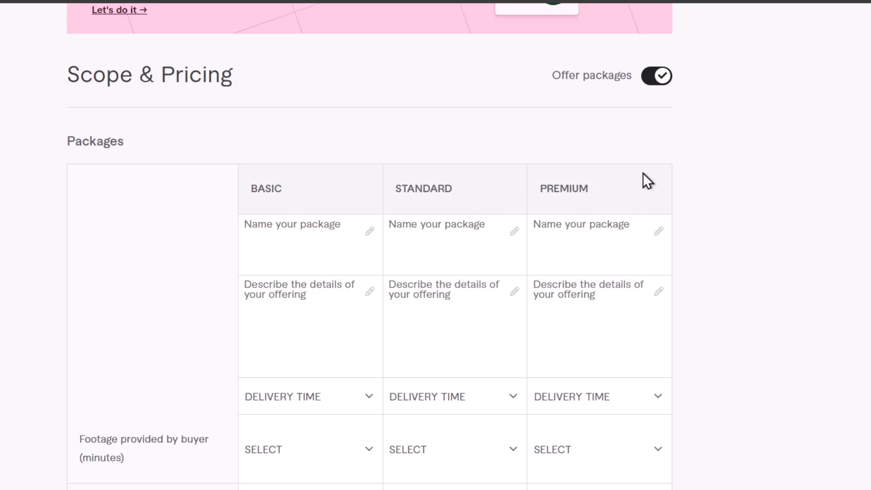
click(293, 222)
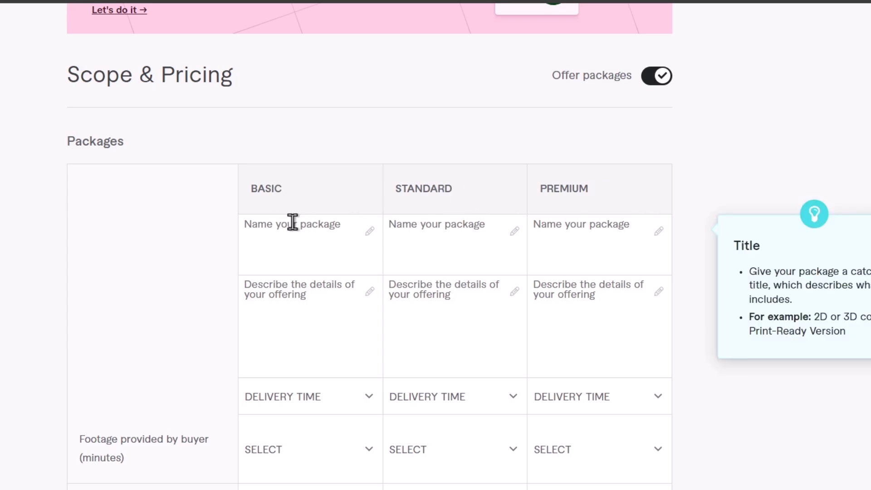
click(274, 307)
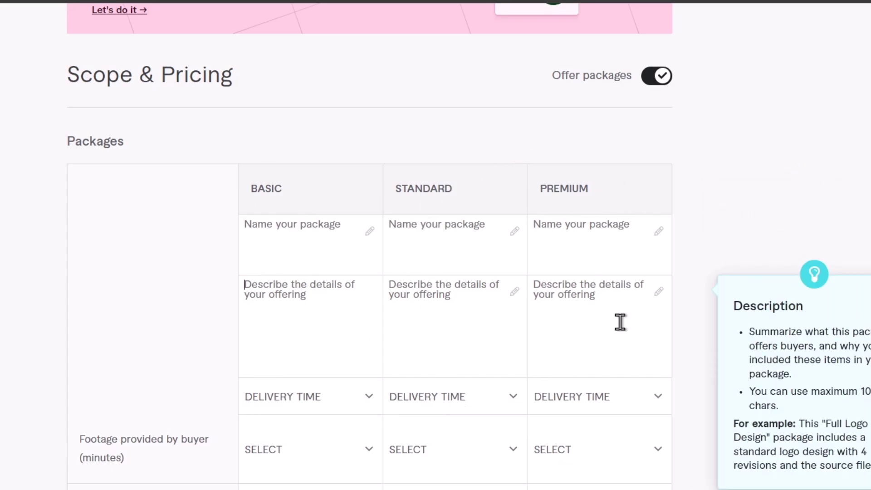
scroll(620, 322, down, 15)
scroll(621, 328, up, 15)
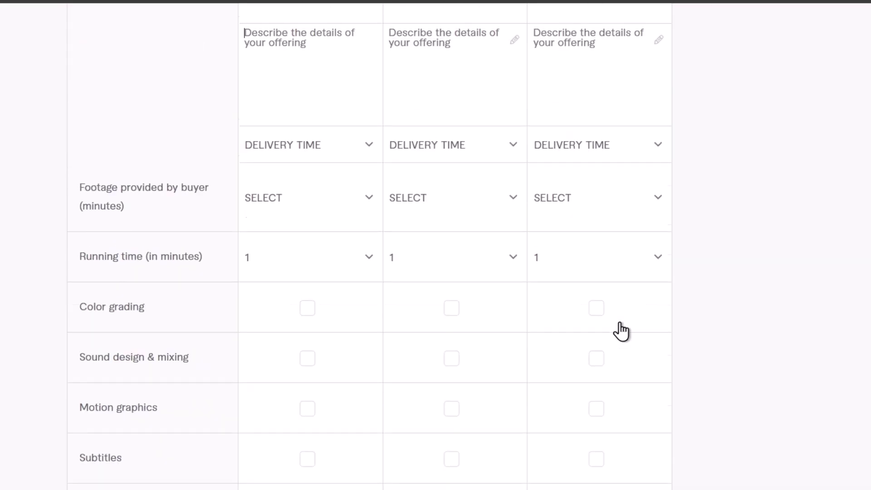
click(316, 217)
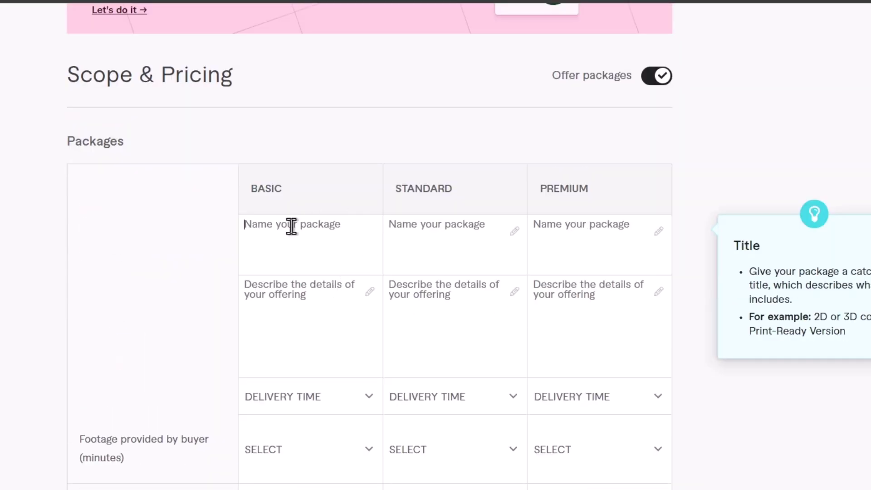
click(428, 230)
click(317, 312)
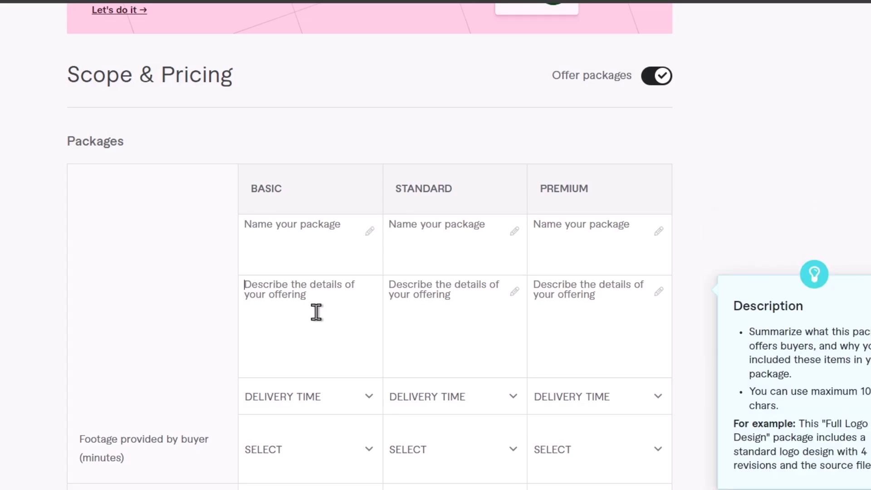
Set the delivery time to 2 days for the Basic package, 4 days for Standard and 10 days for Premium
scroll(316, 312, down, 5)
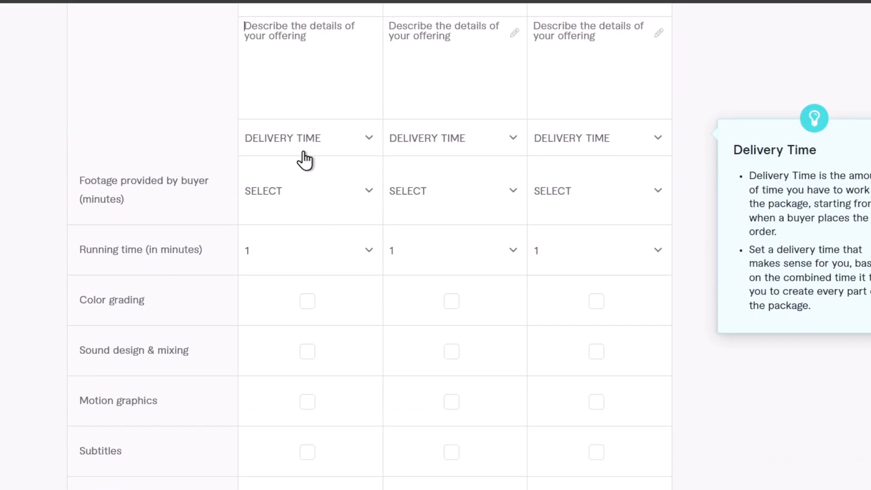
click(303, 153)
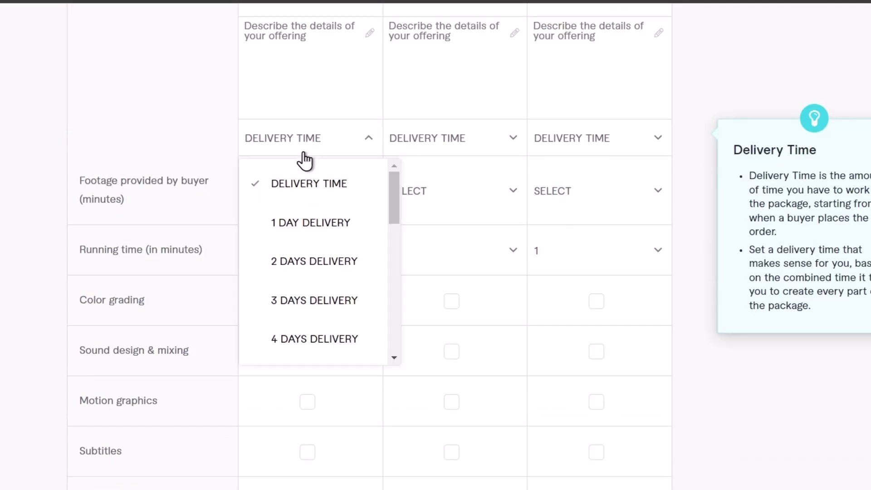
click(354, 257)
click(424, 137)
click(495, 338)
click(574, 139)
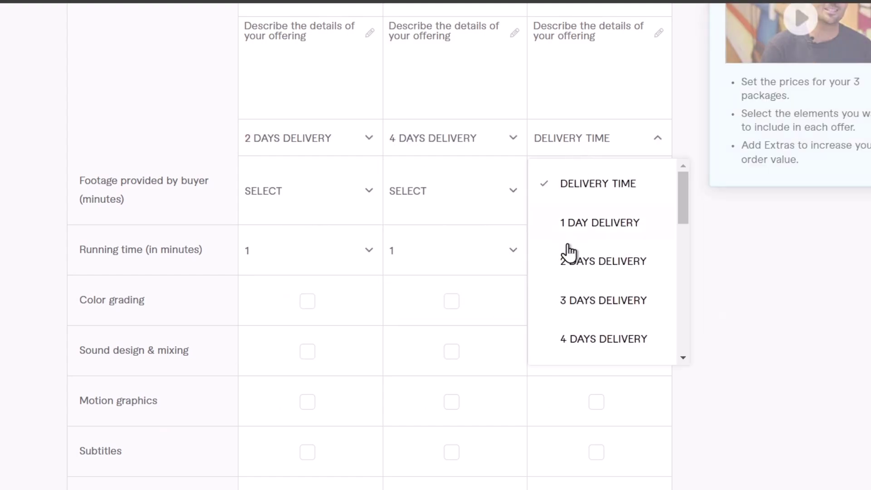
scroll(574, 259, down, 5)
scroll(575, 257, down, 3)
scroll(589, 281, up, 3)
click(606, 292)
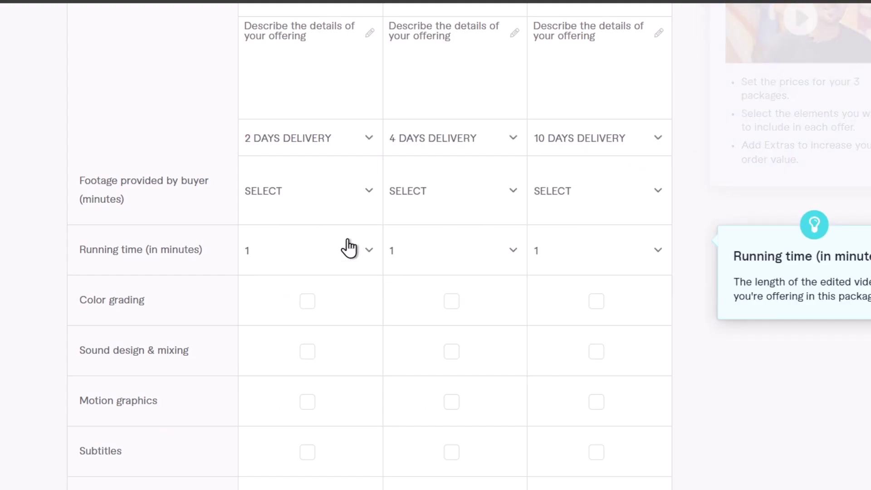
Set the footage provided by the buyer to 15 minutes for Basic, 30 for Standard and 60 for Premium
click(302, 204)
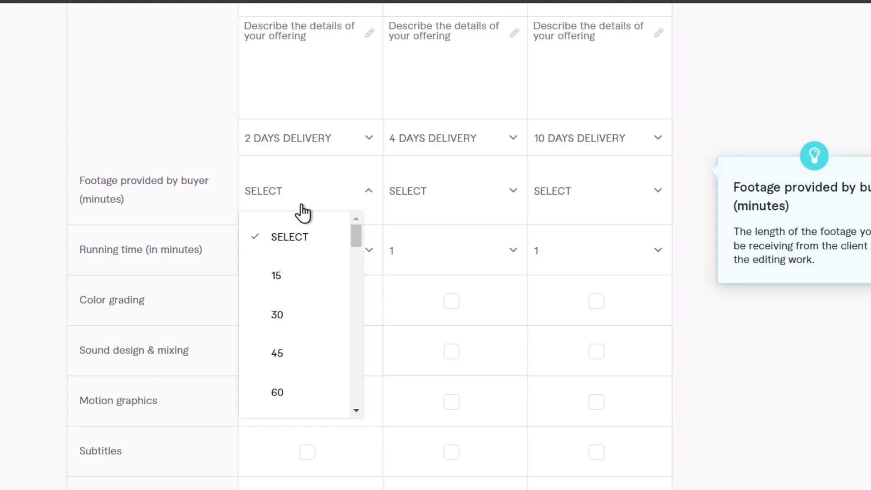
click(309, 267)
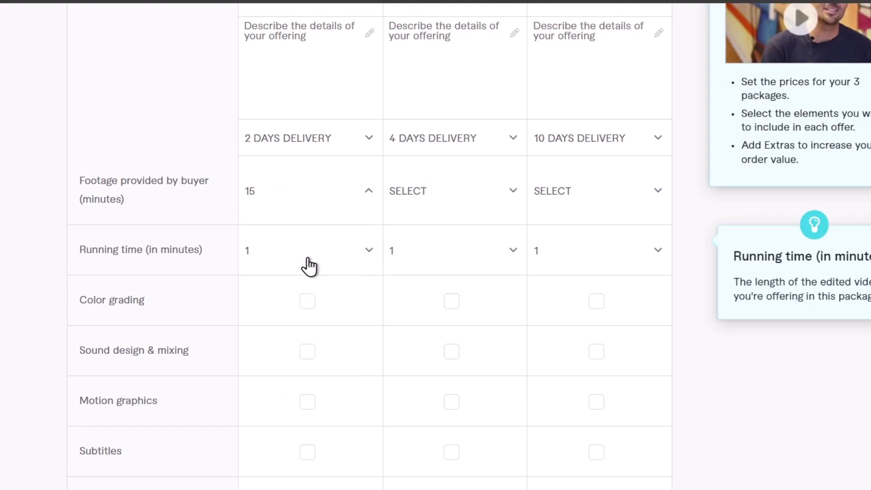
click(490, 206)
click(424, 322)
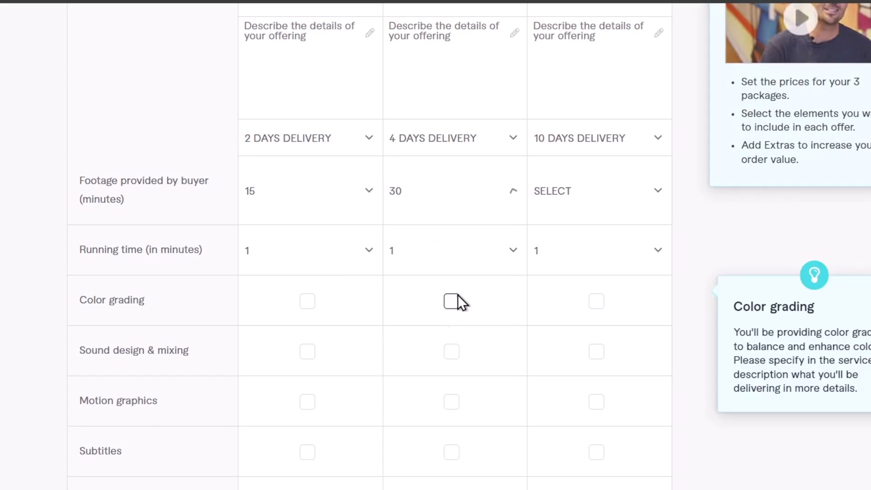
click(592, 207)
click(586, 391)
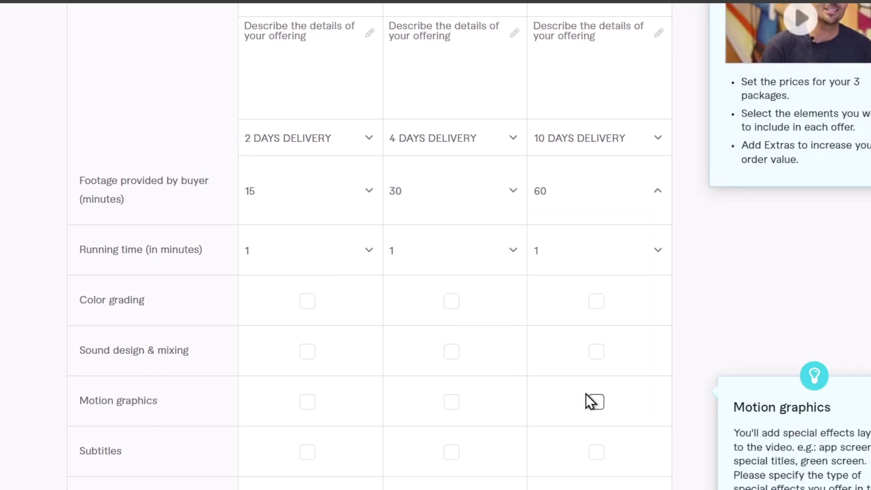
Set the Basic package's running time to 10 minutes
click(300, 264)
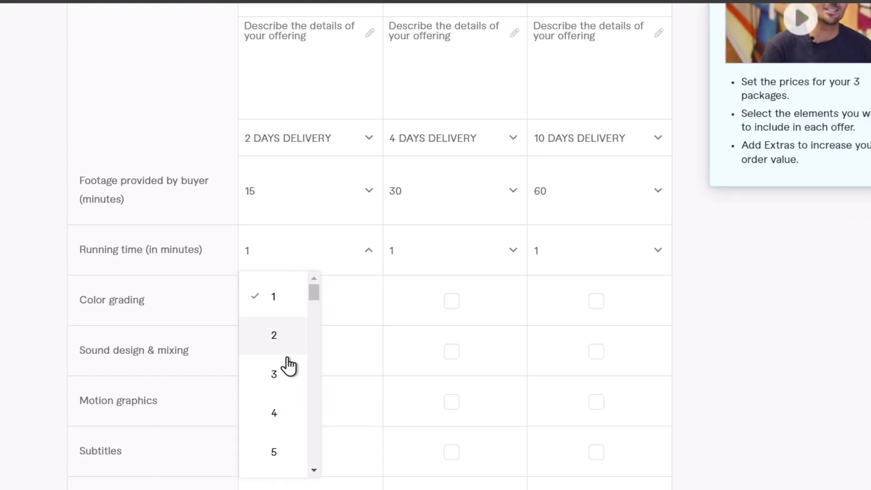
scroll(285, 366, down, 5)
scroll(285, 375, up, 3)
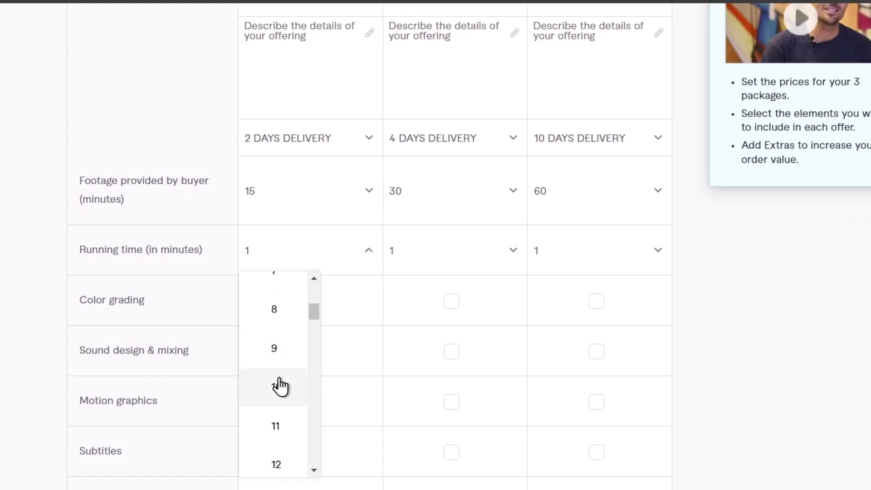
click(278, 386)
Check the remaining package features and extra services, and save the pricing to continue to Description & FAQ
scroll(186, 340, down, 5)
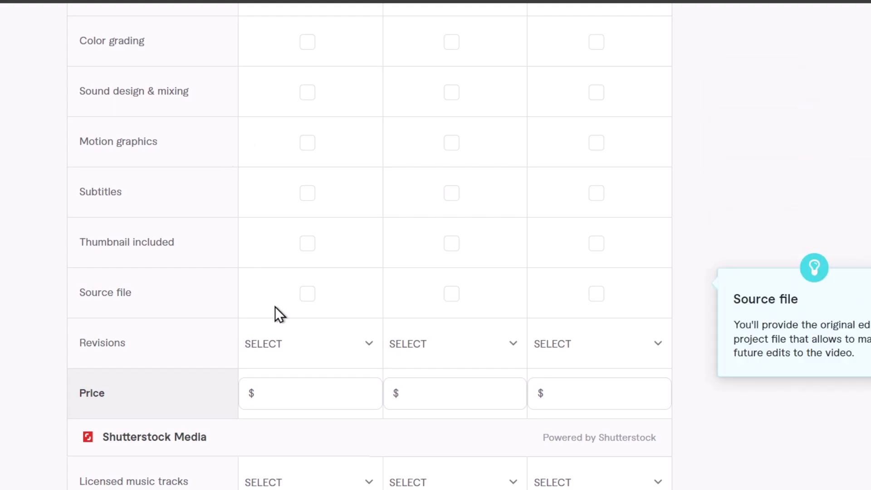
scroll(275, 306, down, 15)
scroll(275, 306, up, 5)
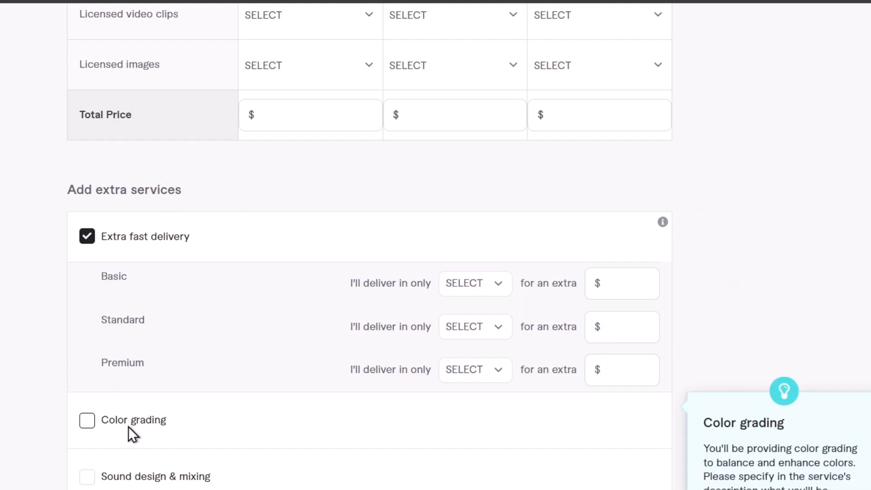
scroll(129, 426, down, 5)
scroll(213, 296, down, 5)
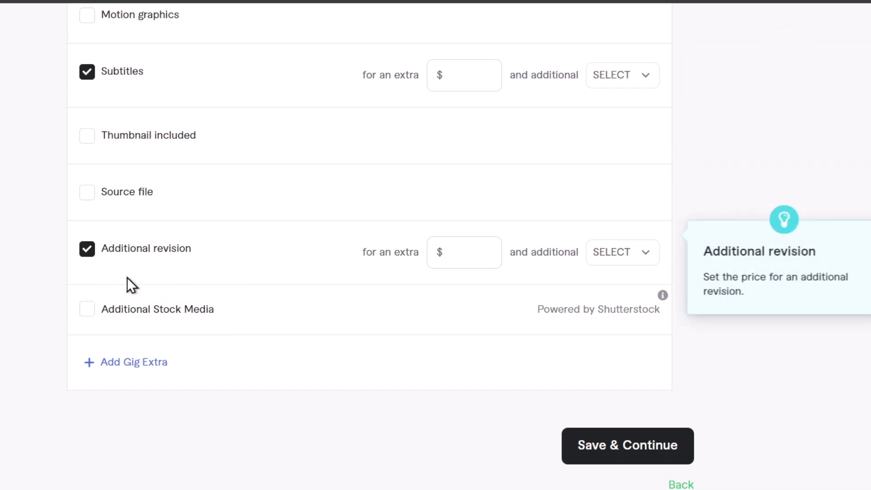
scroll(236, 295, down, 5)
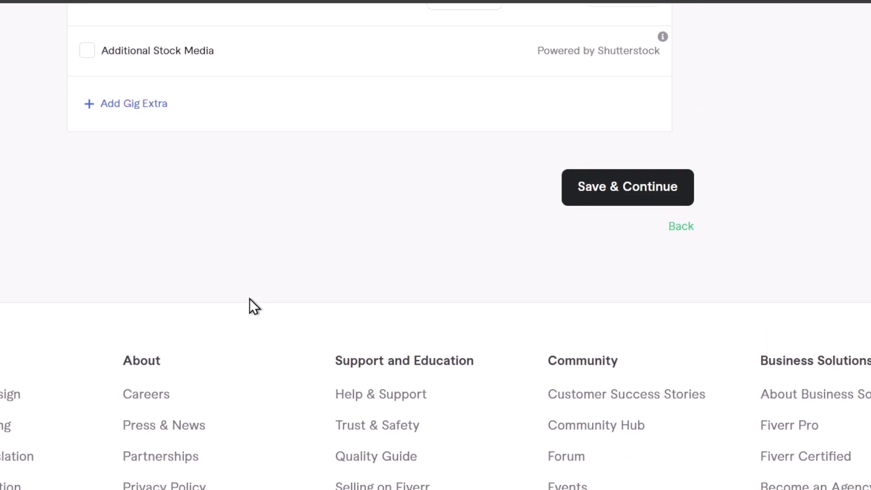
click(636, 201)
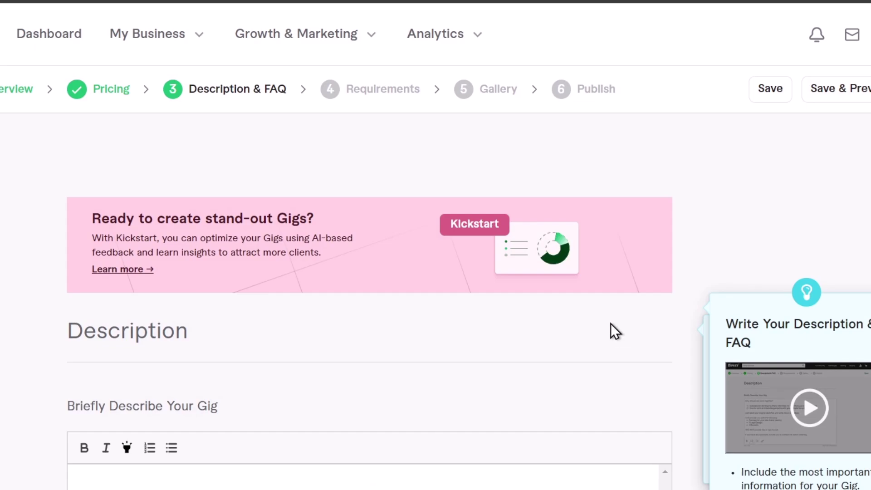
Examine the gig description editor and the Frequently Asked Questions section
scroll(610, 323, down, 5)
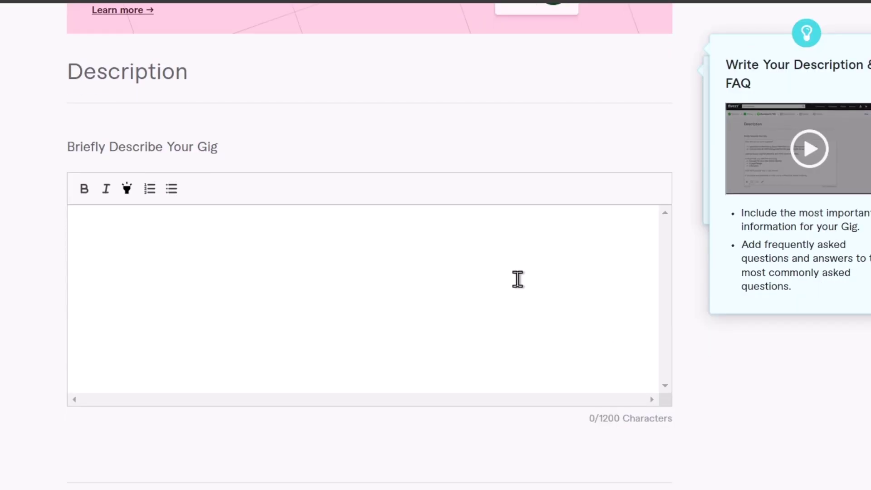
click(322, 268)
scroll(195, 282, down, 5)
scroll(252, 369, down, 10)
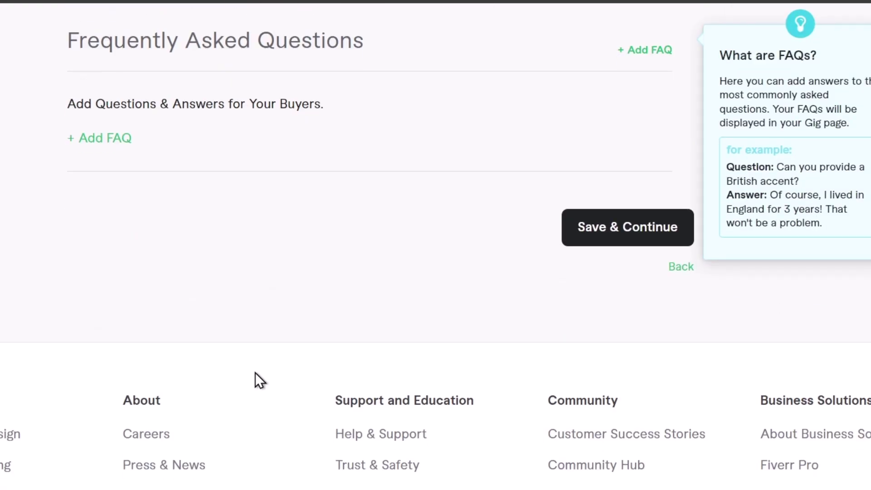
scroll(255, 372, up, 15)
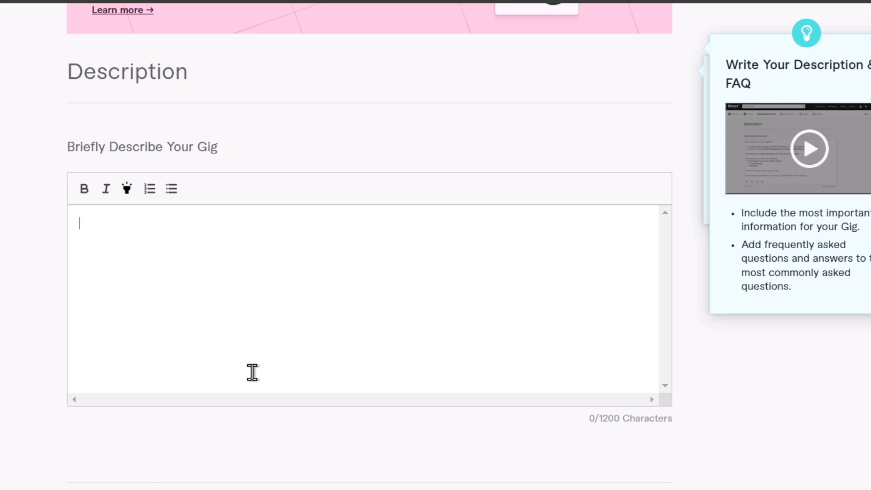
scroll(253, 372, down, 12)
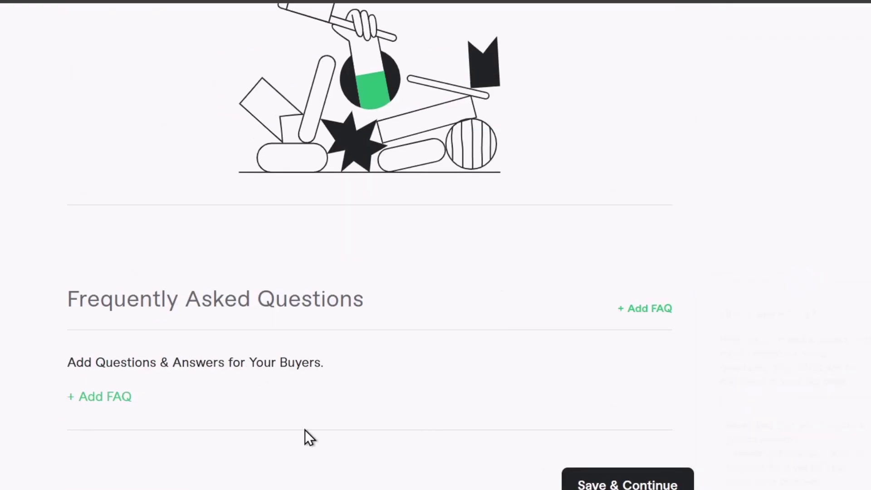
scroll(250, 414, down, 5)
scroll(250, 416, up, 5)
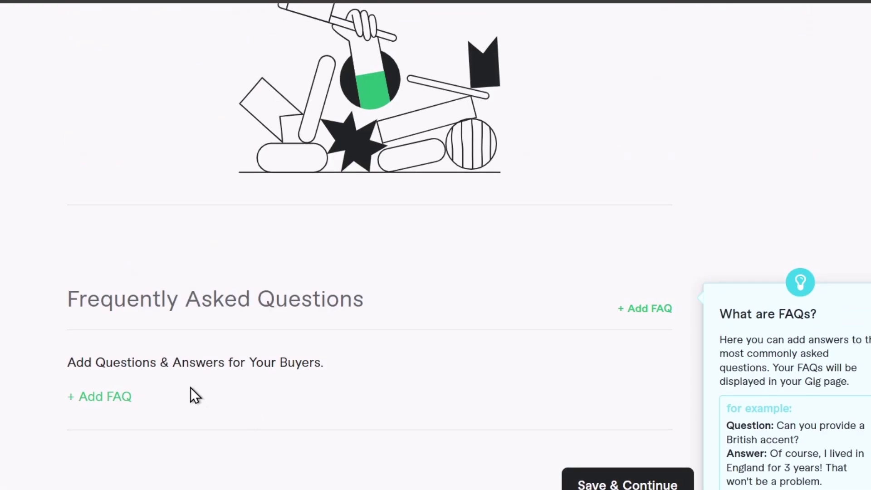
Open a blank FAQ entry for the gig and continue to the Requirements page
click(124, 398)
click(355, 404)
scroll(472, 353, down, 5)
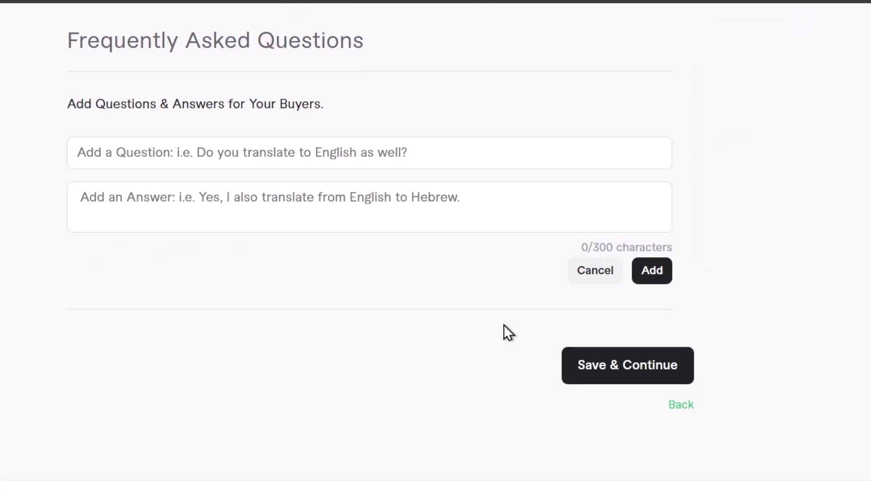
click(561, 148)
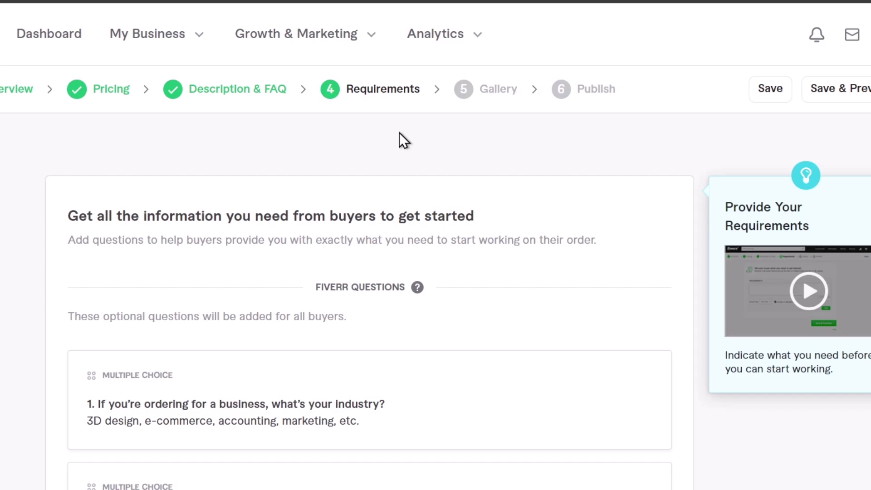
Read the two optional Fiverr questions for buyers about their industry and whether the order belongs to a bigger project
scroll(399, 132, down, 5)
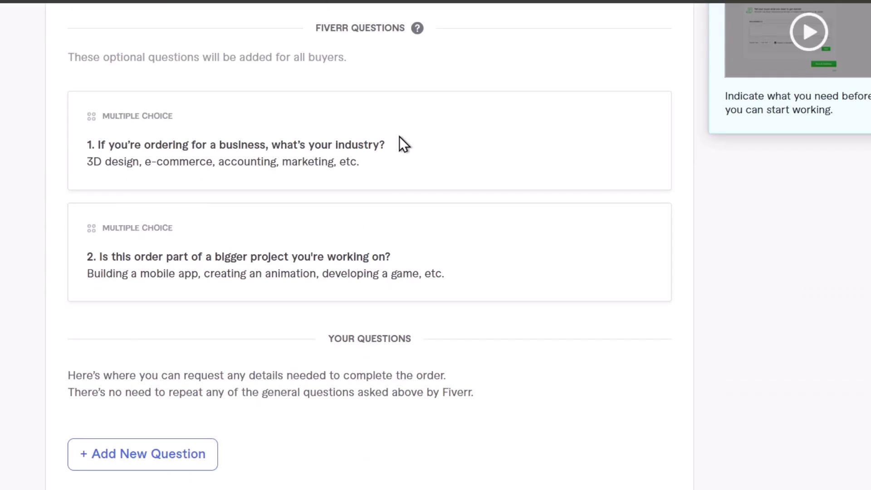
scroll(399, 136, up, 5)
drag(337, 286, 387, 303)
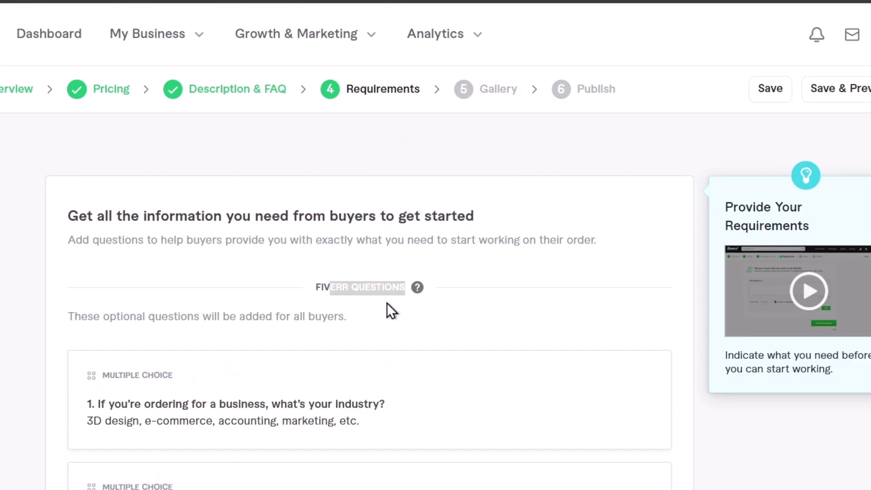
click(348, 329)
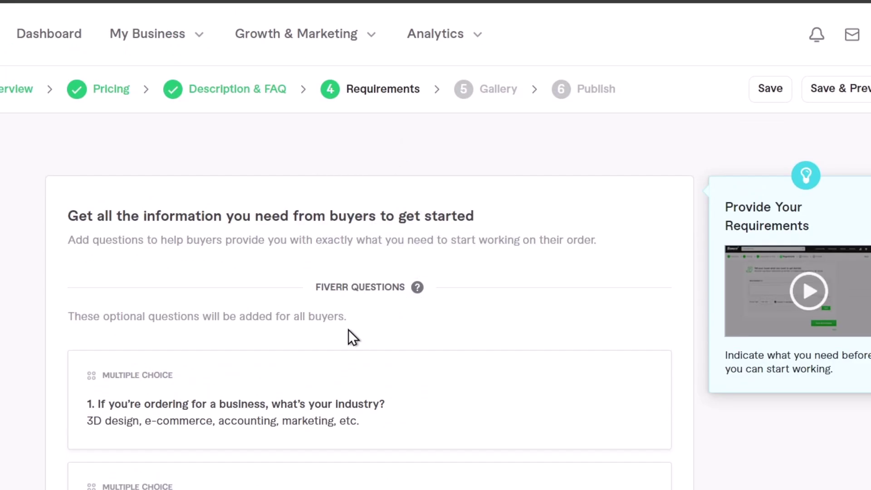
scroll(348, 329, down, 5)
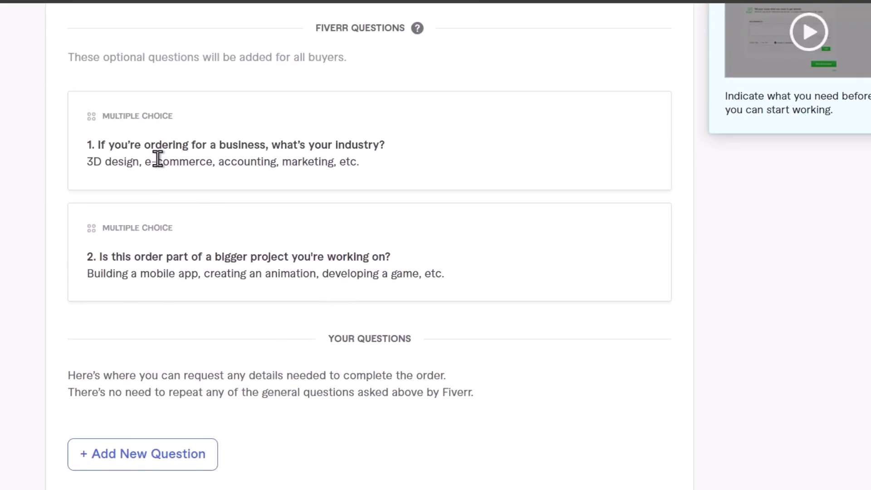
drag(155, 145, 388, 144)
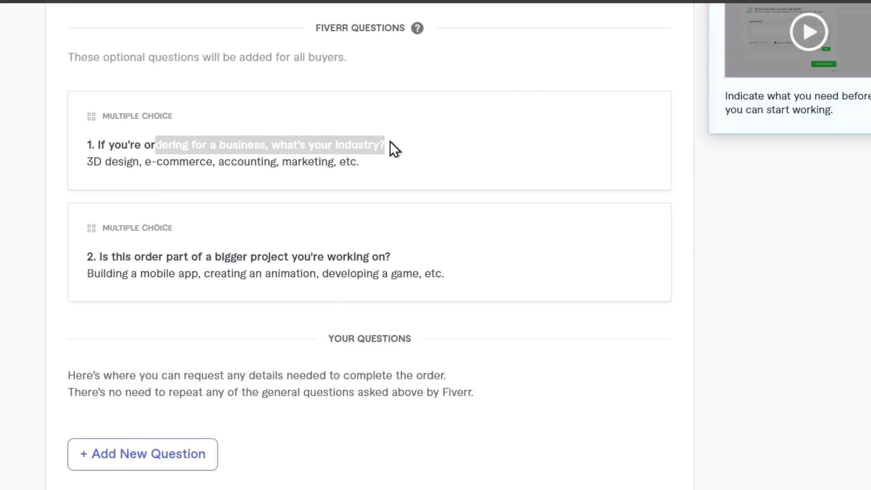
drag(163, 257, 458, 260)
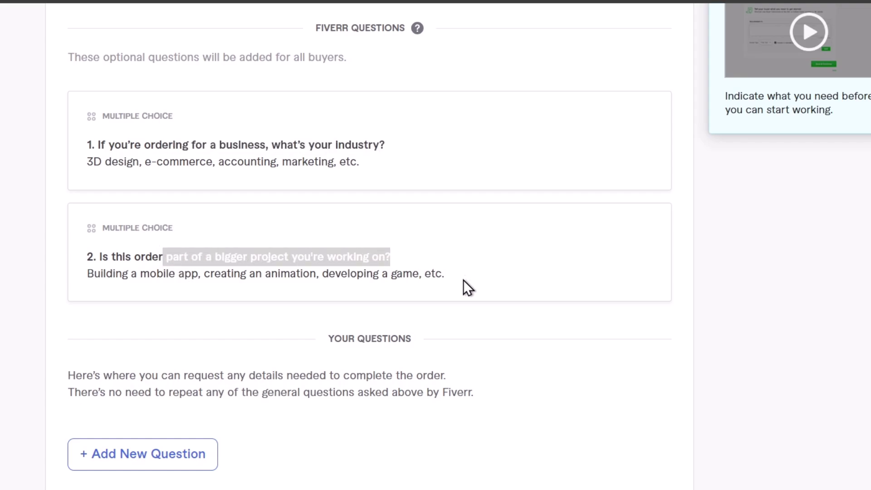
click(464, 280)
Open the form for adding a new buyer question and place the cursor in its question text
click(87, 460)
scroll(331, 364, down, 5)
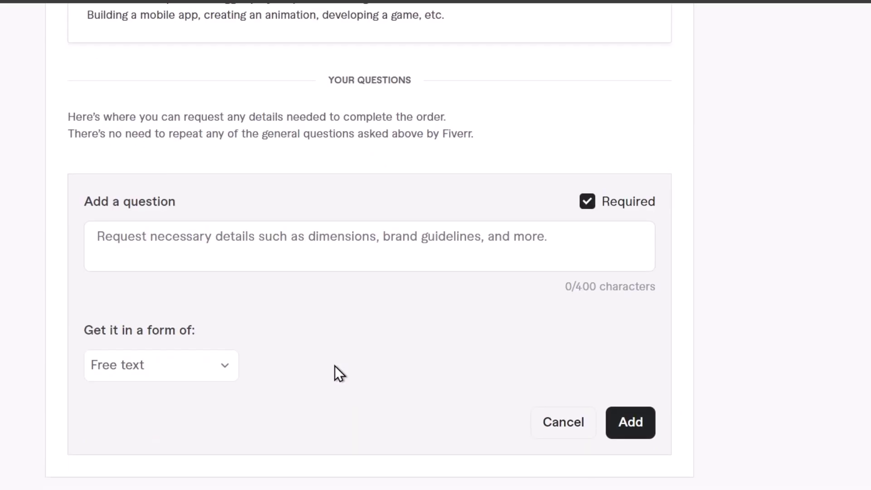
click(414, 255)
scroll(415, 259, up, 10)
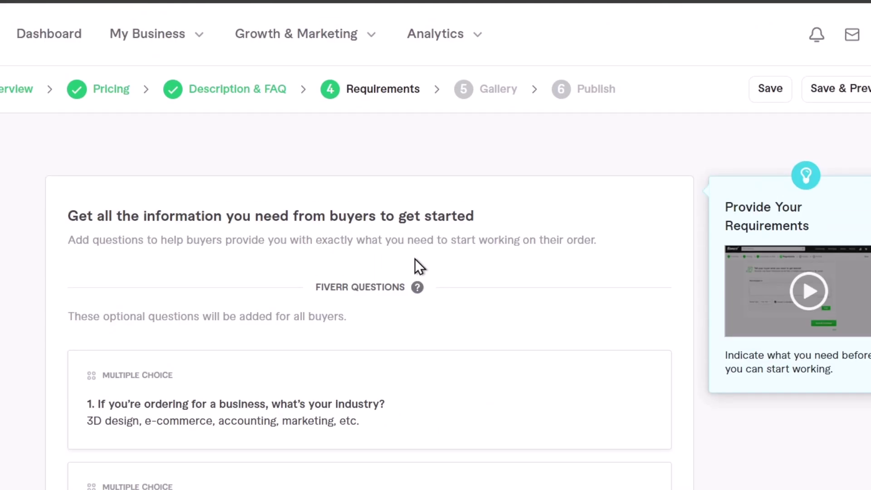
scroll(415, 267, down, 2)
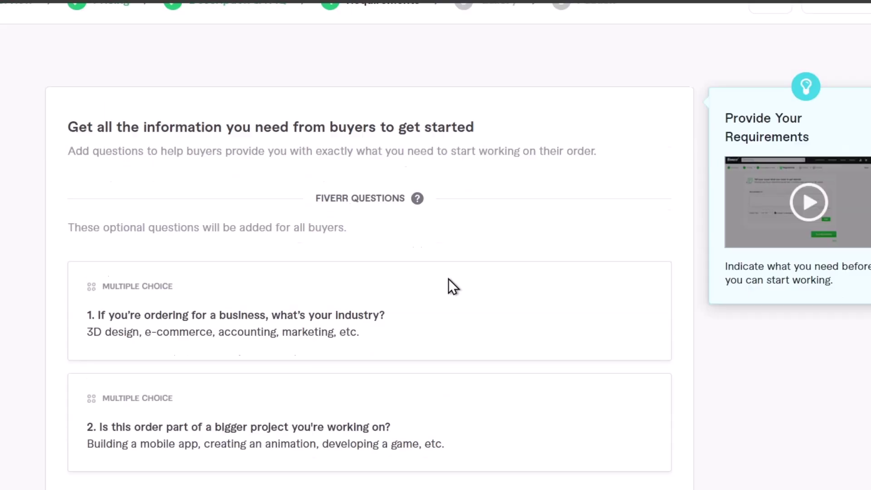
scroll(449, 286, up, 2)
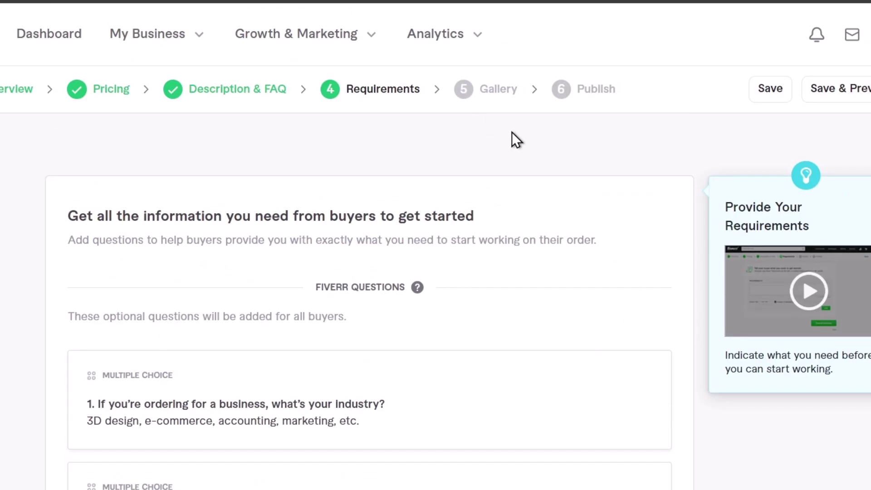
scroll(432, 312, down, 11)
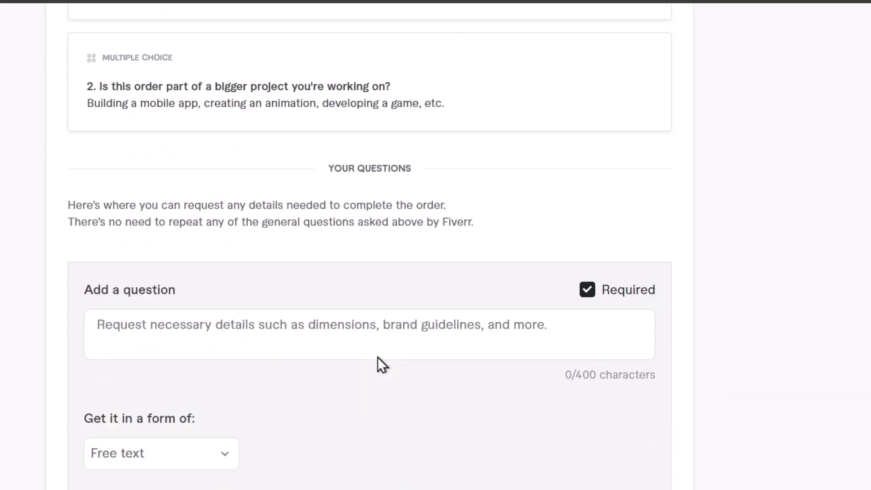
Enter the required buyer question "What is the main message or goal of your explainer video?" and view its answer formats
click(249, 249)
text(What is the main message or goal of your explainer video?)
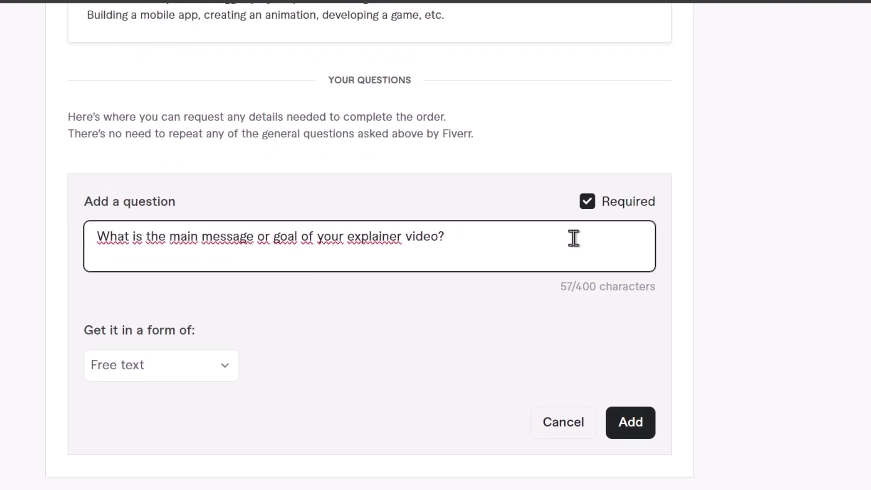
click(190, 364)
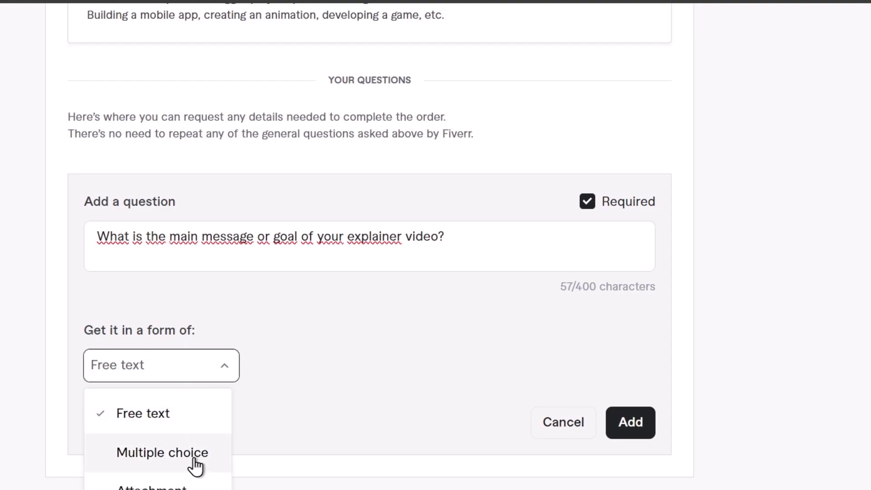
Enter the buyer question "Do you have any specific branding elements (colors, fonts, logo) that need to be included?"
click(531, 245)
key(ctrl+a)
text(Do you have any specific branding elements (colors, fonts, logo) that need to be included?)
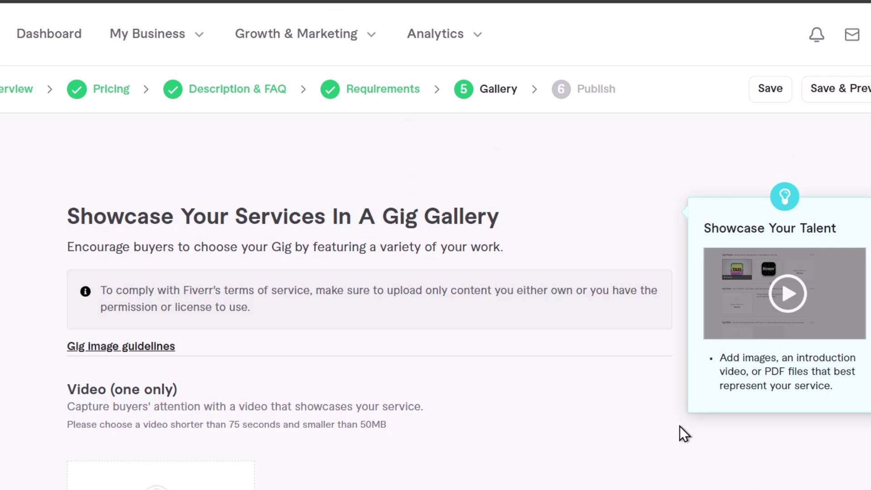
Examine the Gallery page's upload sections and guidelines for the gig's video, images and documents
scroll(546, 289, down, 5)
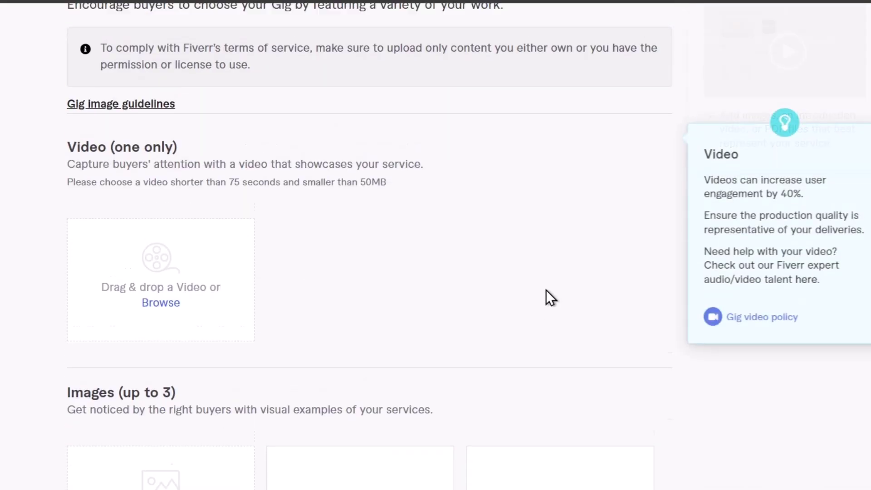
scroll(323, 240, up, 5)
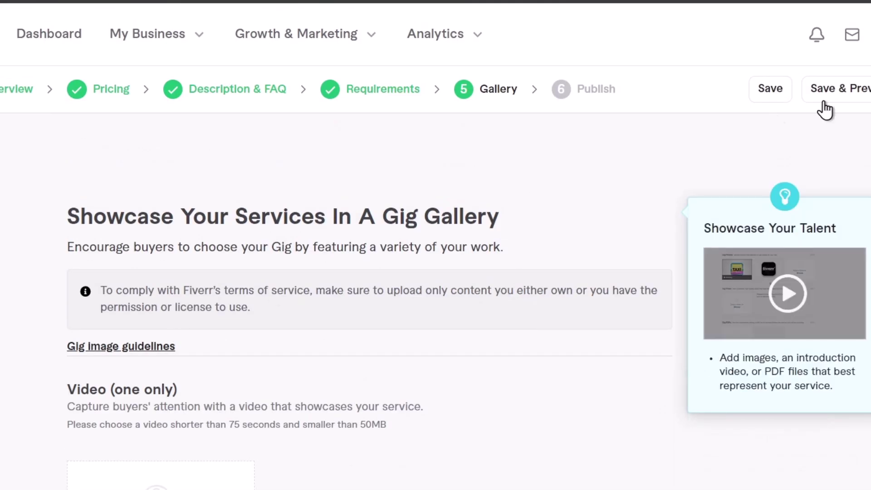
scroll(436, 245, down, 3)
scroll(435, 245, down, 1)
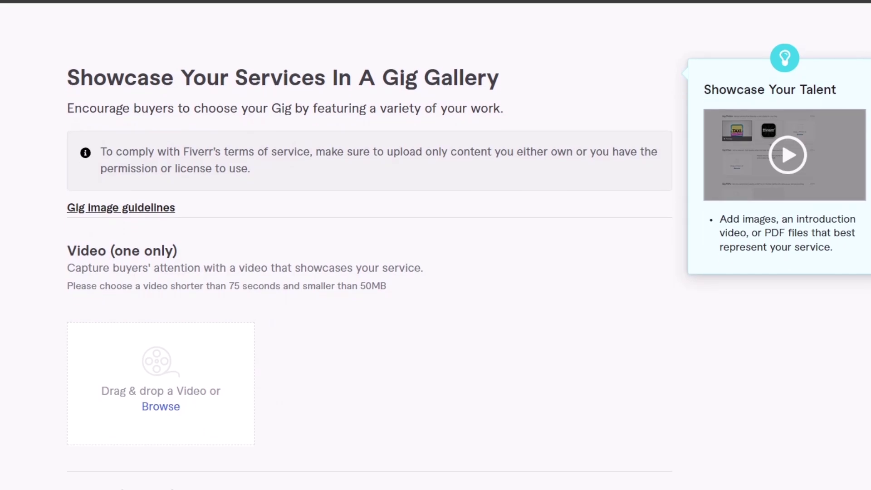
scroll(435, 245, down, 6)
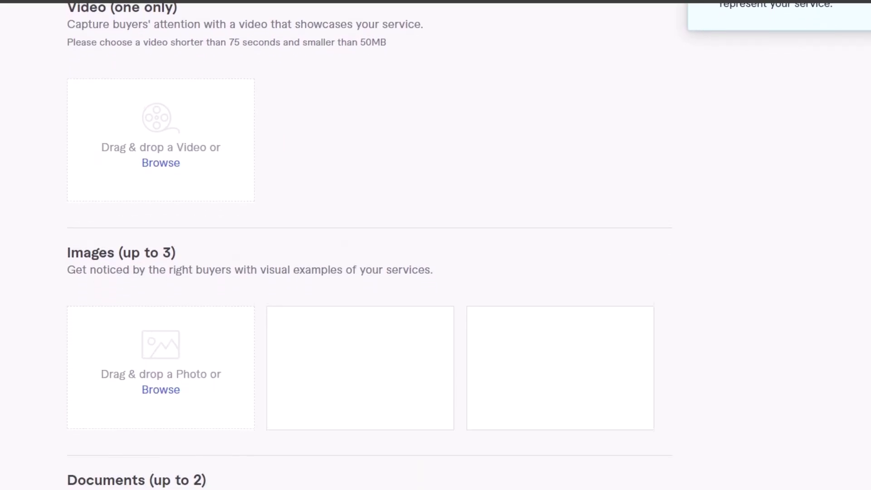
scroll(687, 189, down, 3)
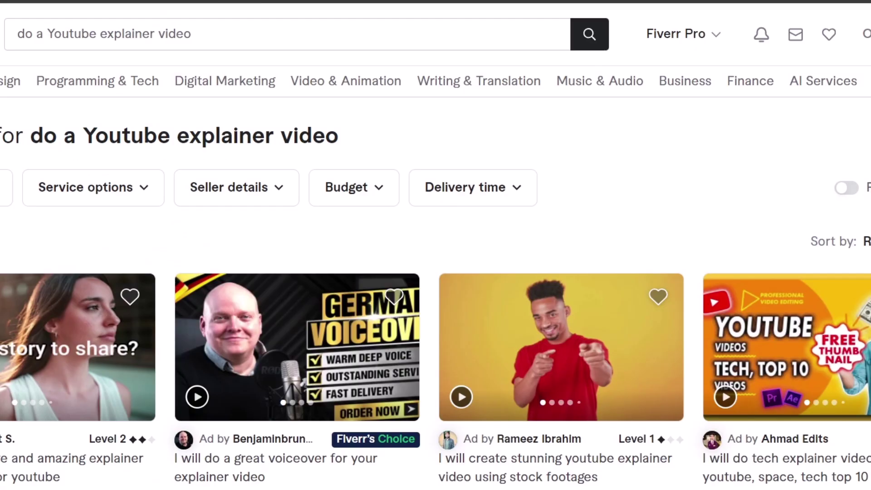
Browse competing gigs in the "do a Youtube explainer video" search results, comparing their thumbnails, ratings and prices
drag(61, 36, 200, 36)
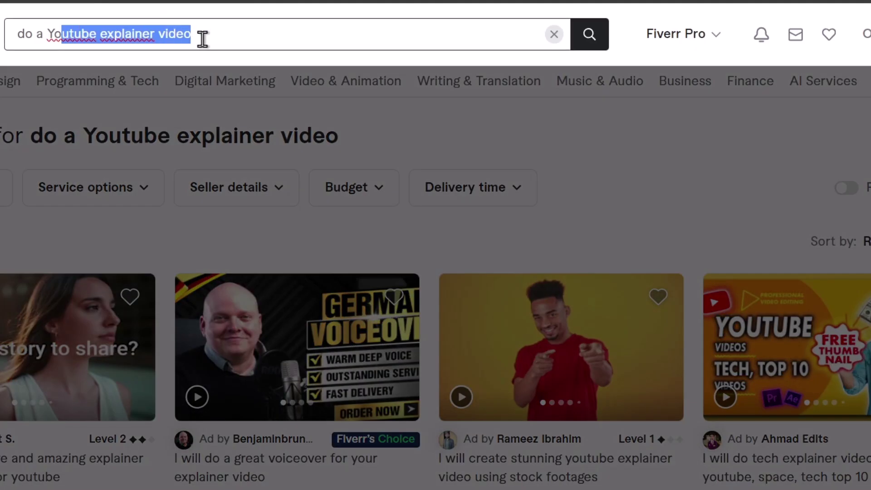
click(521, 105)
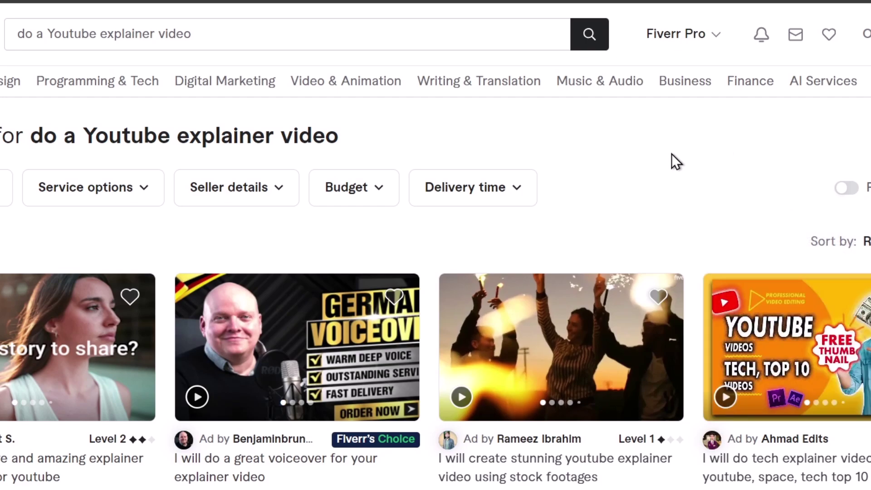
scroll(672, 156, down, 5)
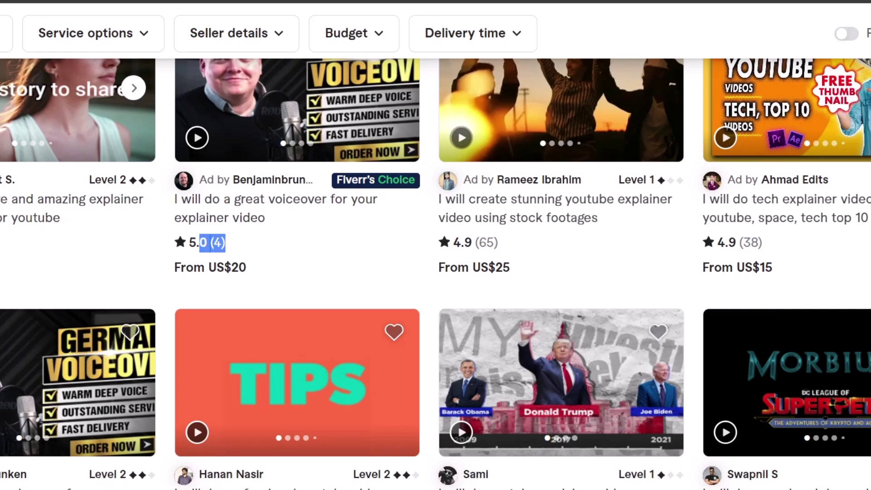
click(126, 243)
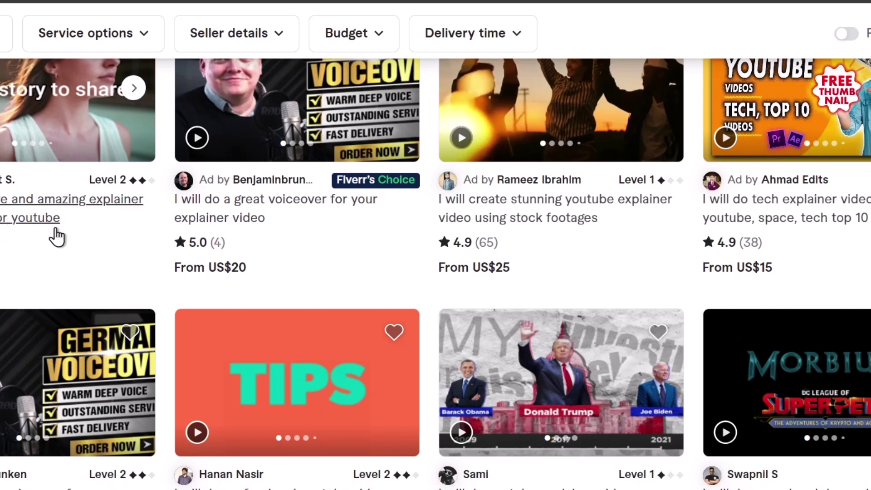
scroll(54, 233, up, 5)
scroll(164, 211, down, 6)
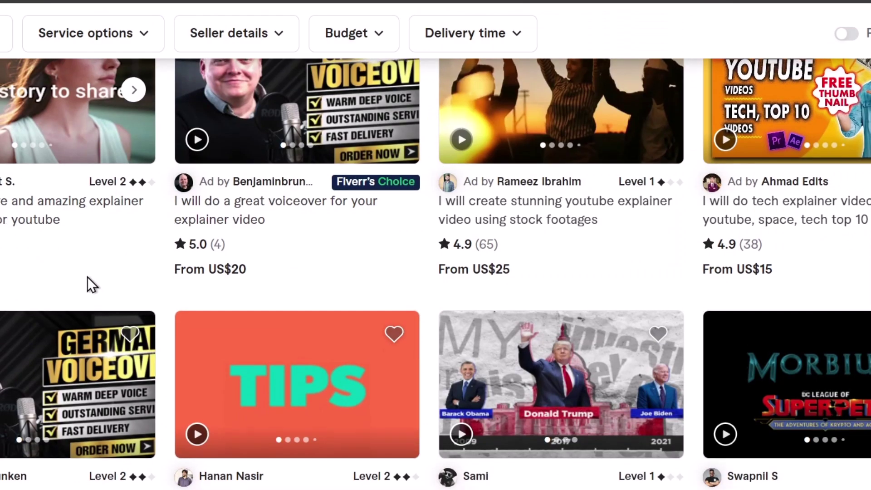
scroll(91, 291, up, 6)
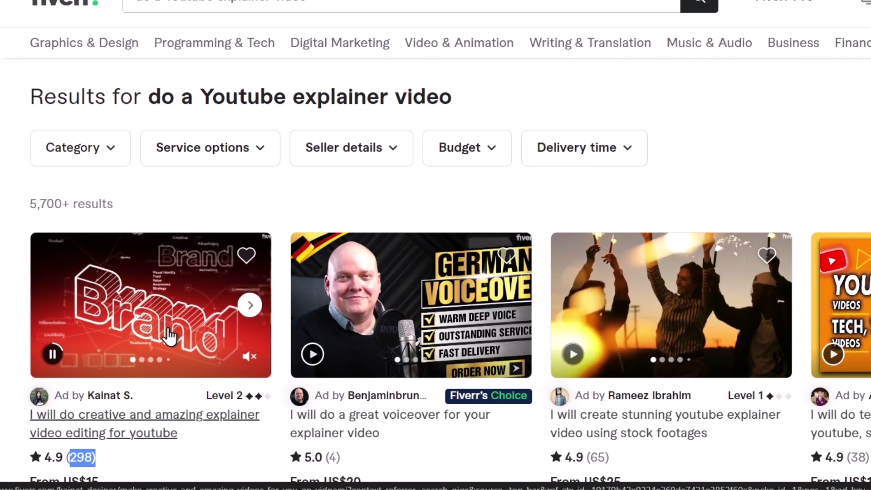
scroll(143, 345, down, 8)
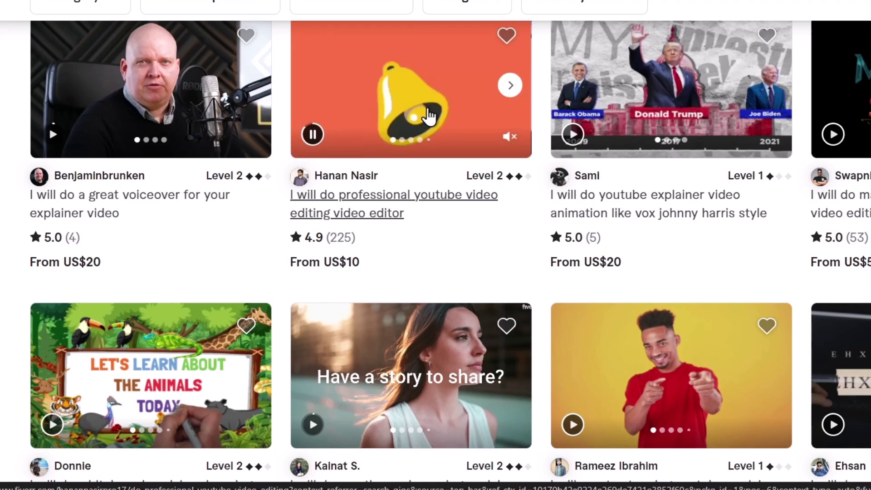
scroll(428, 116, up, 8)
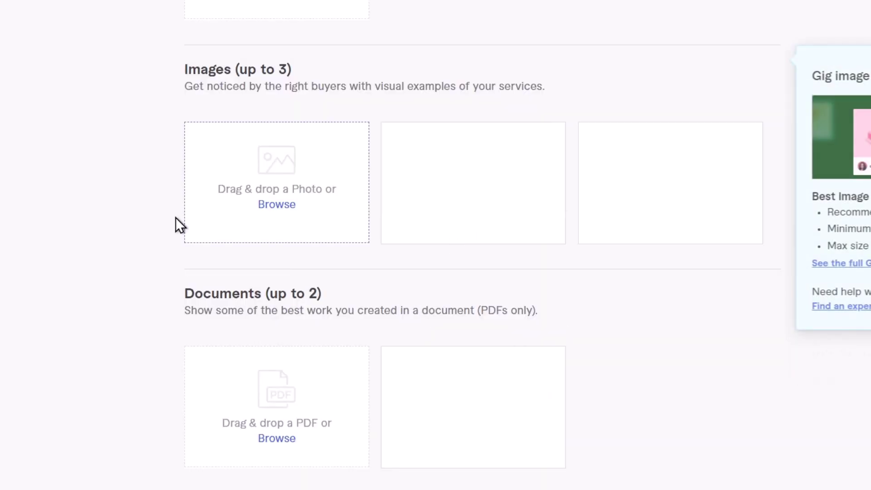
Complete the gig gallery with the EXPLAINER VIDEO picture as primary image and continue to the Publish page
scroll(499, 250, up, 5)
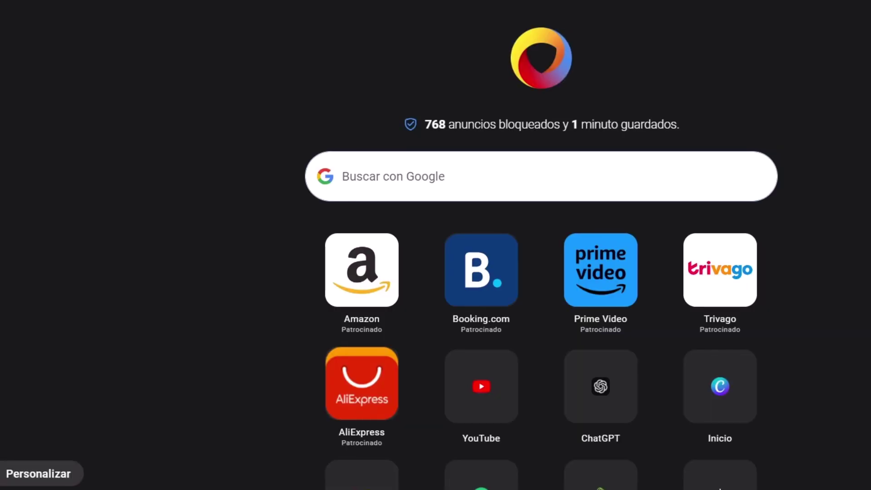
text(ca)
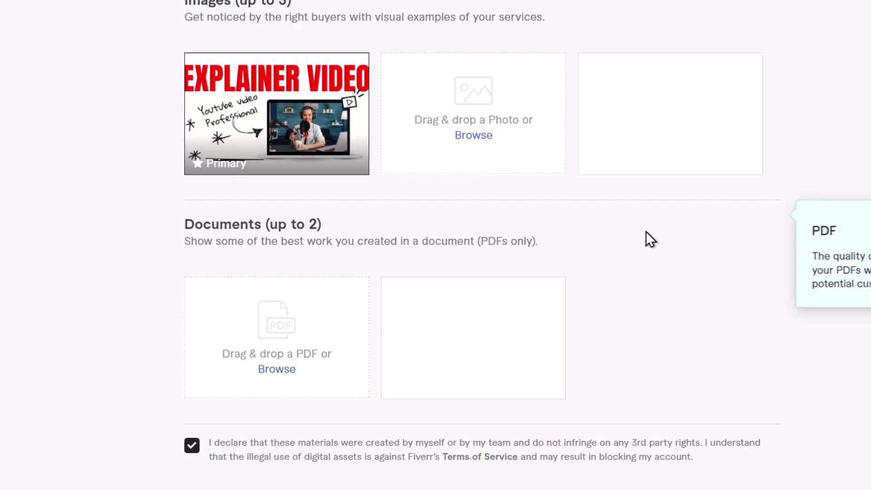
scroll(646, 231, down, 5)
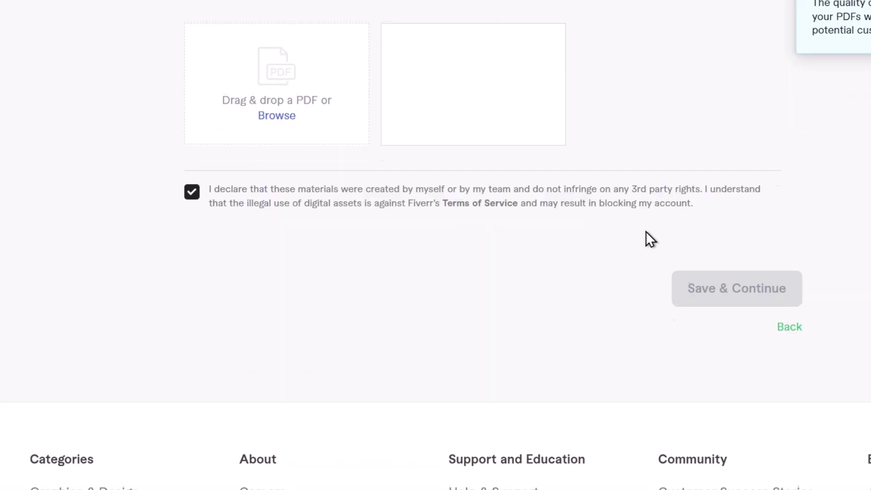
scroll(646, 232, up, 10)
scroll(646, 231, down, 10)
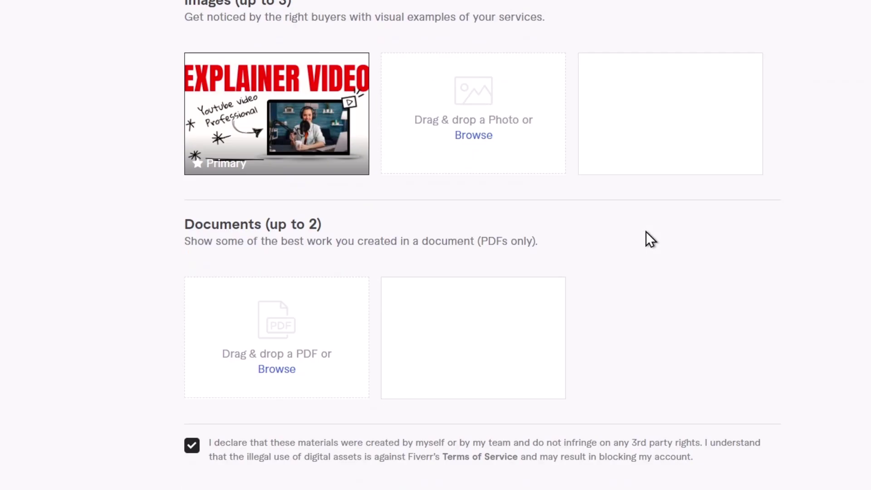
click(750, 50)
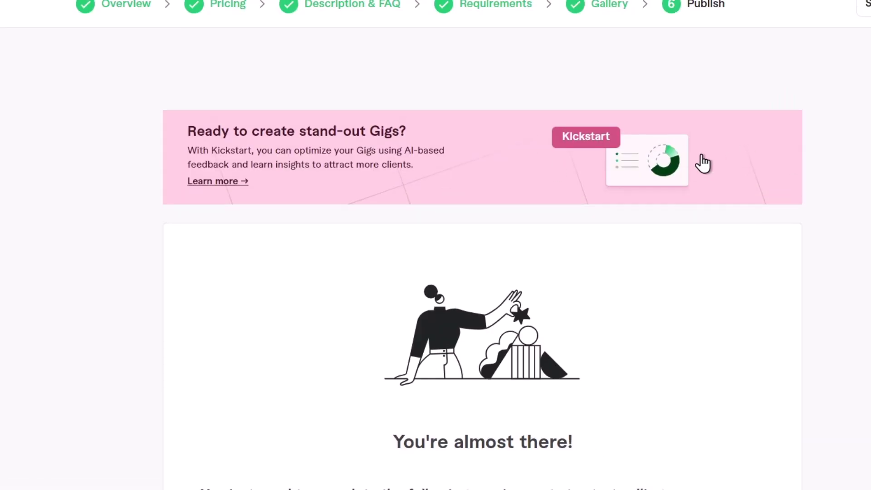
Answer No to being a U.S. person in the Form W-9 check and save the answer
scroll(684, 128, down, 5)
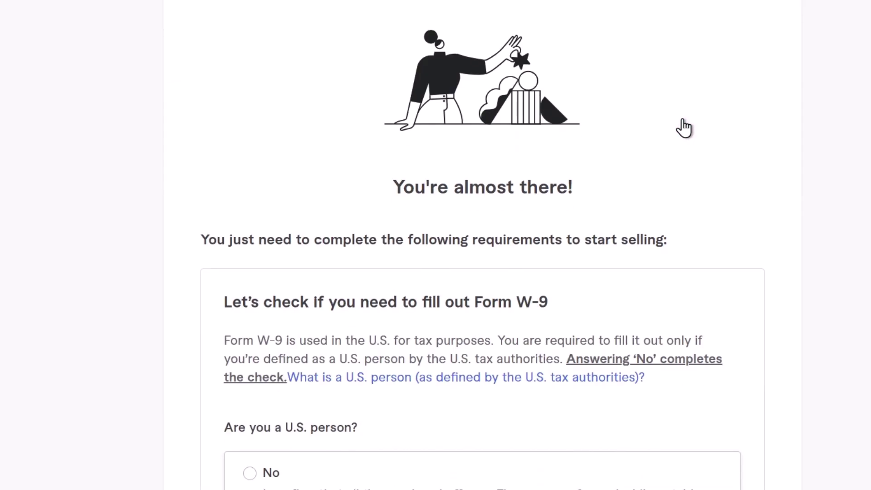
scroll(618, 166, down, 5)
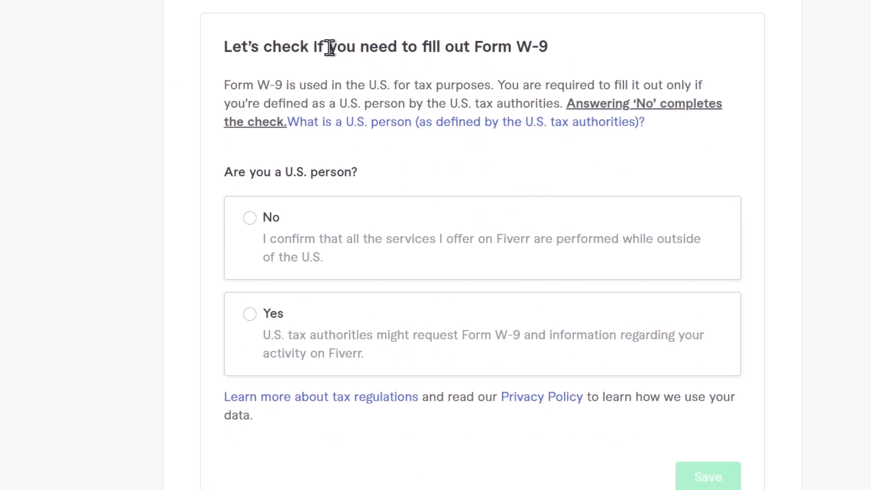
drag(328, 48, 543, 47)
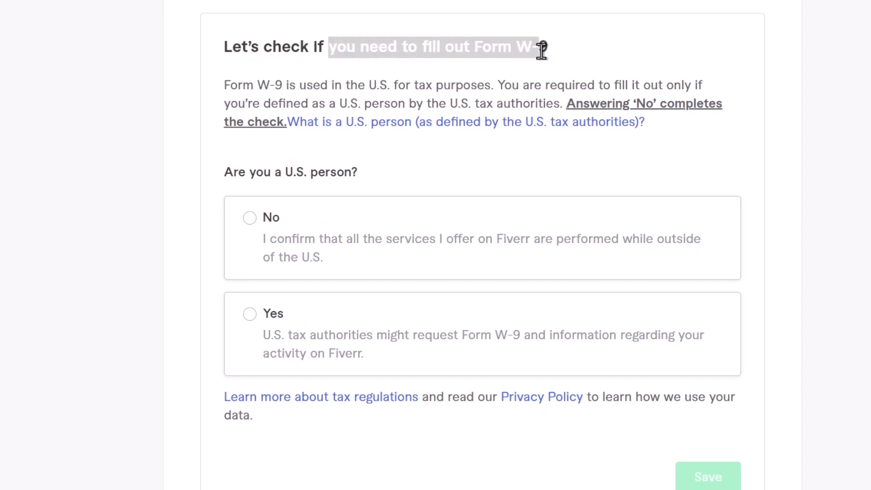
click(544, 71)
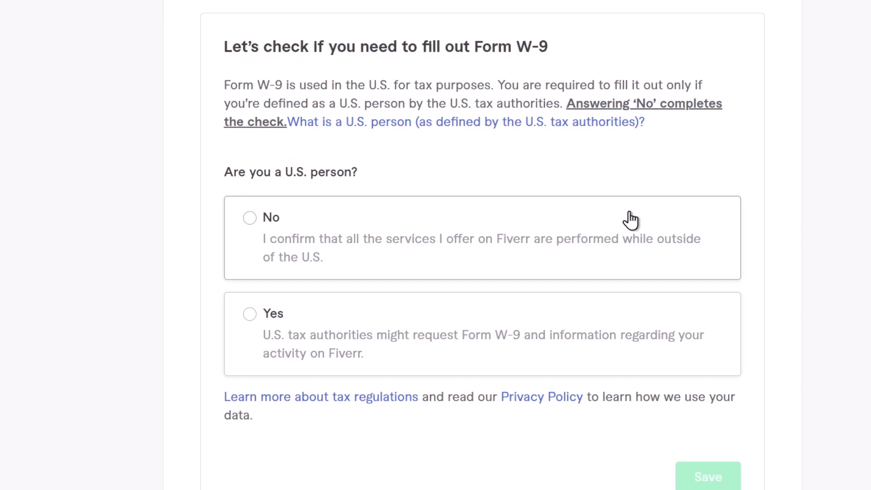
click(620, 232)
scroll(620, 237, down, 5)
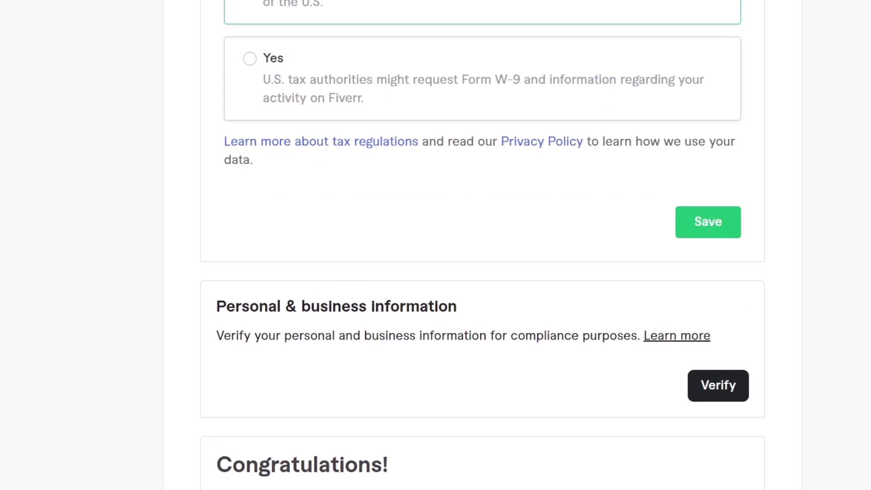
click(706, 221)
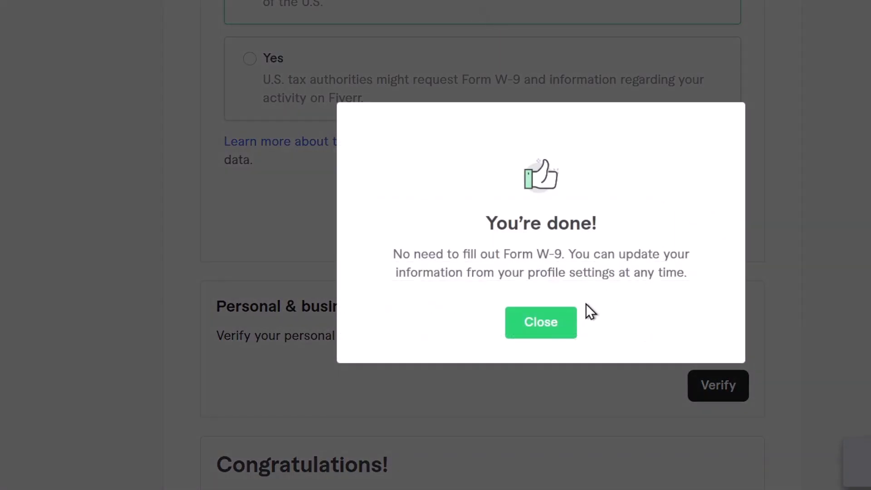
click(558, 324)
Start the personal and business information verification and declare using Fiverr as the primary job or profession
scroll(557, 318, down, 5)
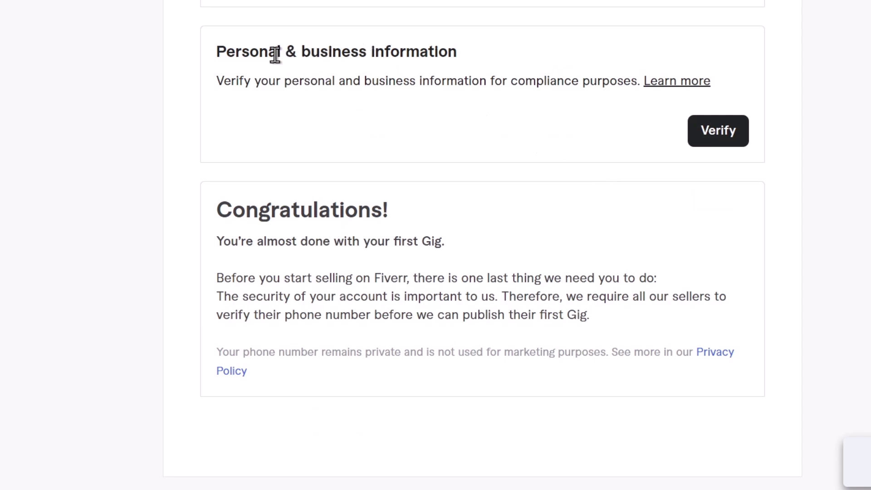
drag(242, 51, 627, 95)
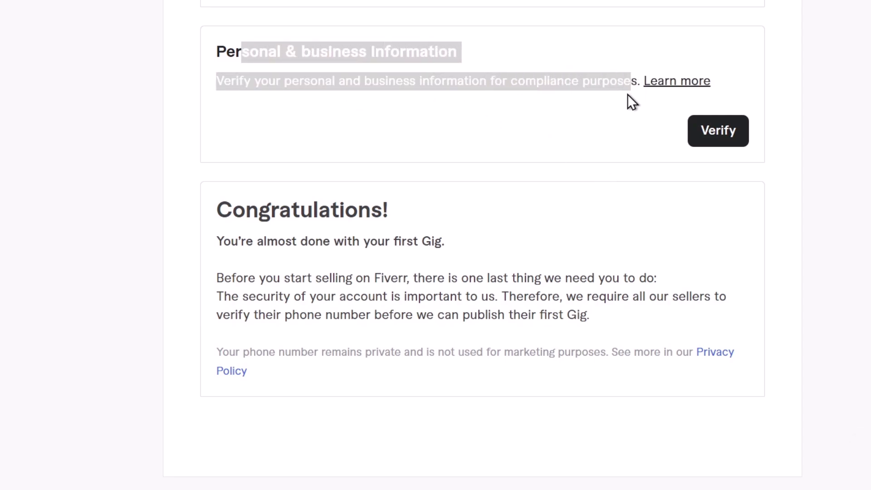
click(724, 125)
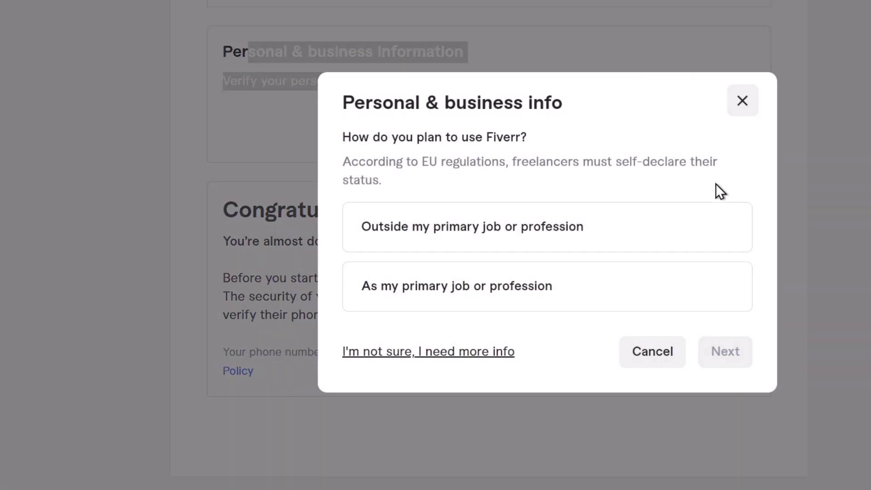
click(597, 289)
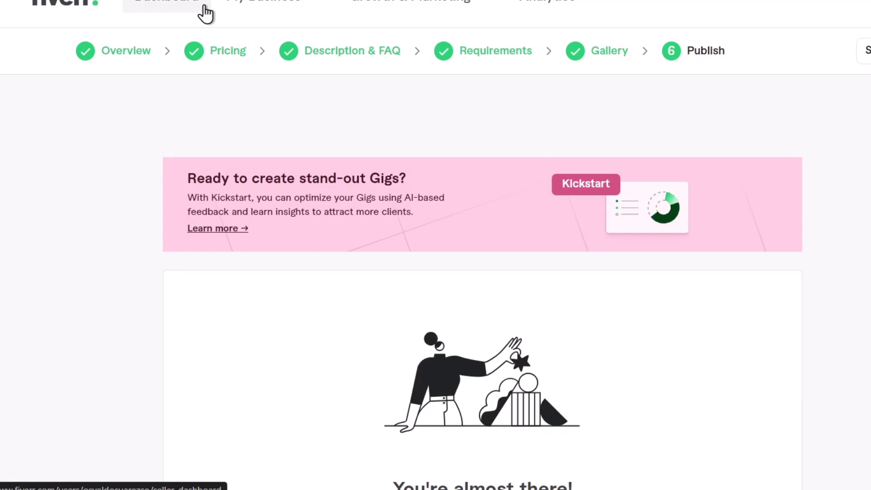
Open the draft gig "do a youtube explainer video" from the seller's gig list and examine its status and settings
click(205, 14)
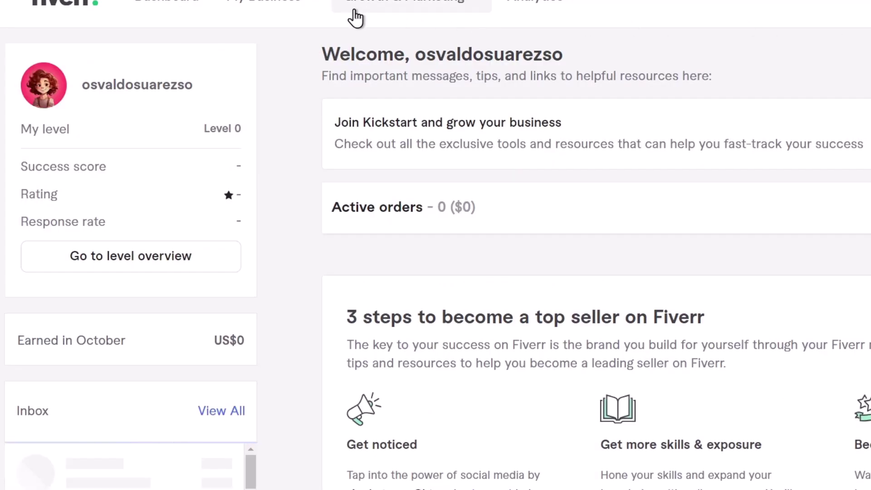
mouse_move(269, 8)
click(295, 81)
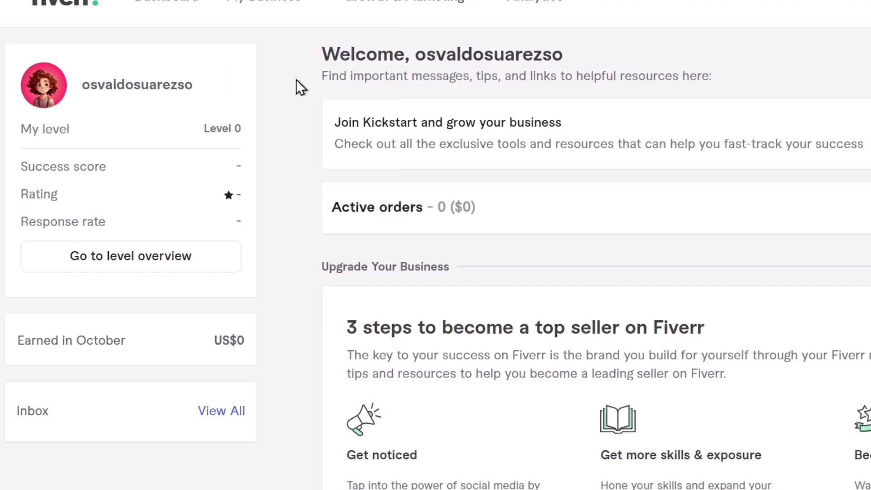
click(436, 121)
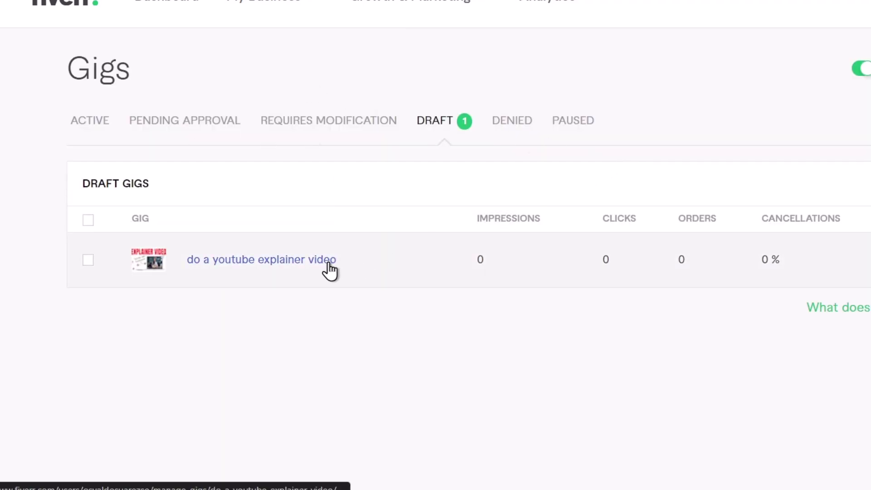
click(328, 270)
scroll(517, 301, down, 5)
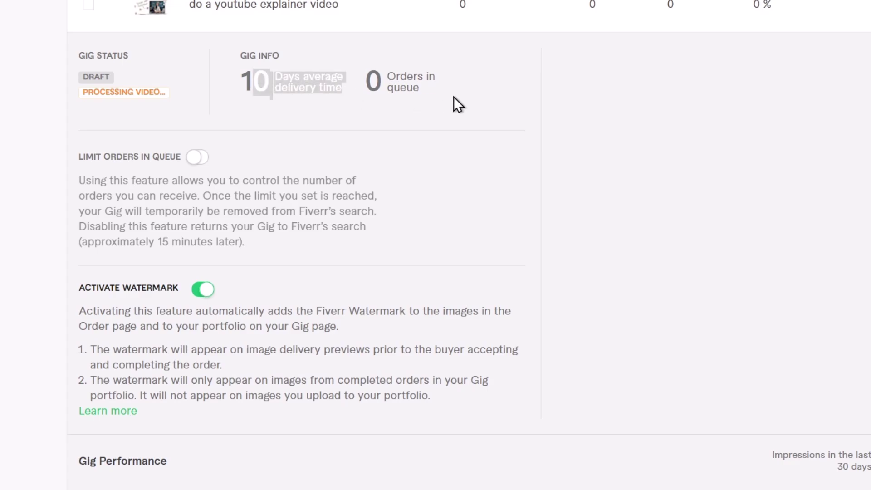
Review the draft gig's watermark and performance sections, then list the gigs that require modification
scroll(388, 148, down, 5)
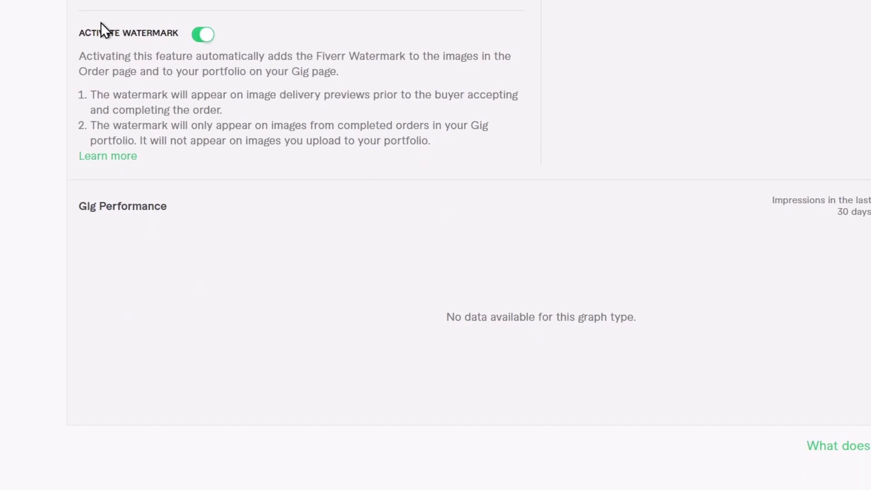
scroll(816, 225, up, 10)
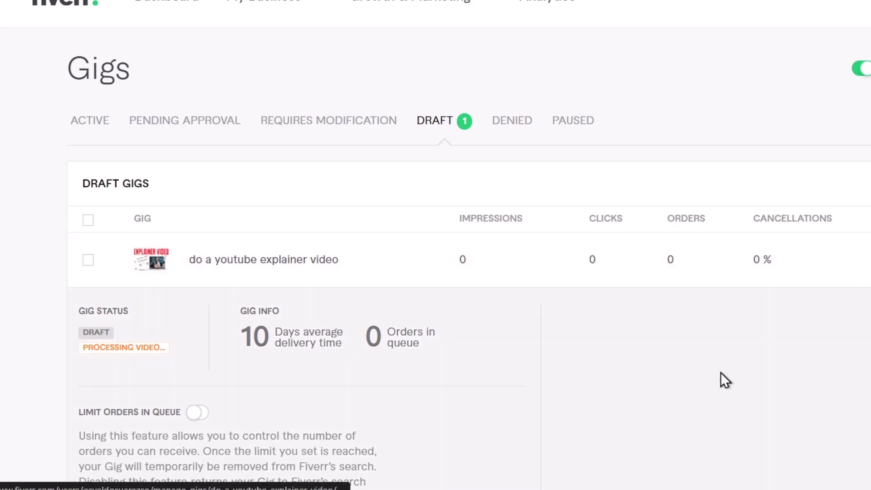
click(287, 267)
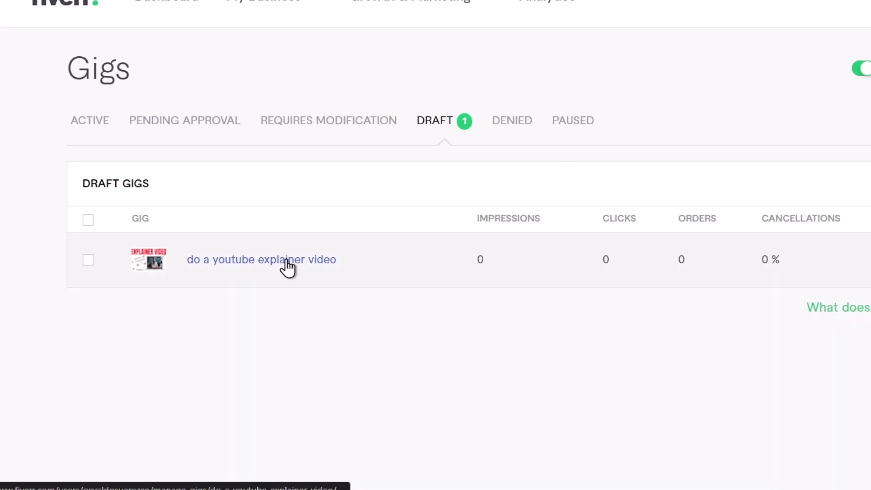
click(329, 121)
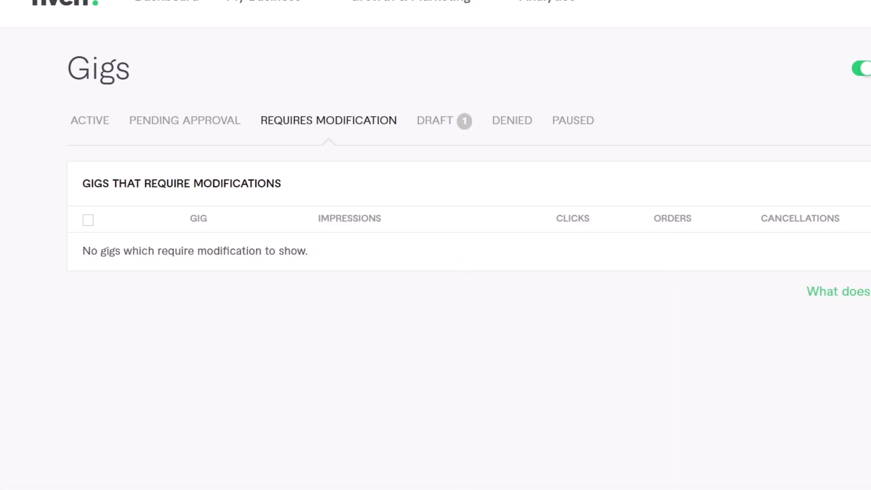
Open the seller dashboard and look through its active orders and the steps to become a top seller
click(553, 7)
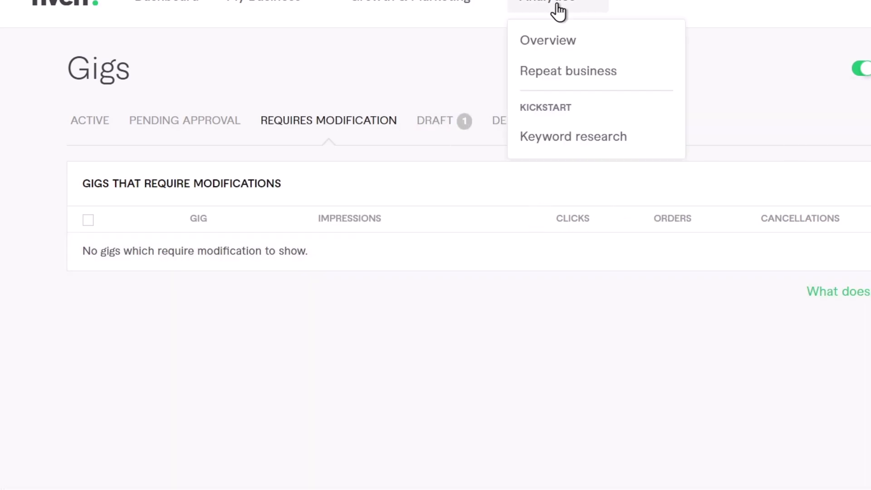
click(593, 45)
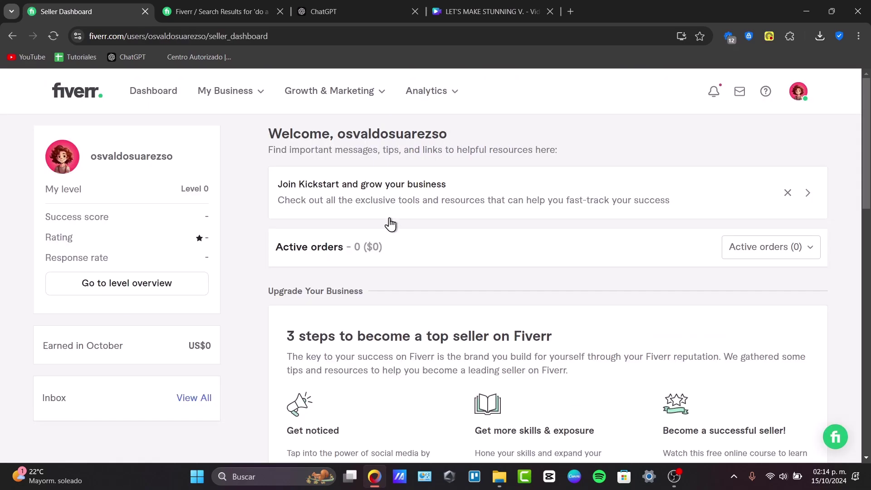
scroll(358, 247, down, 4)
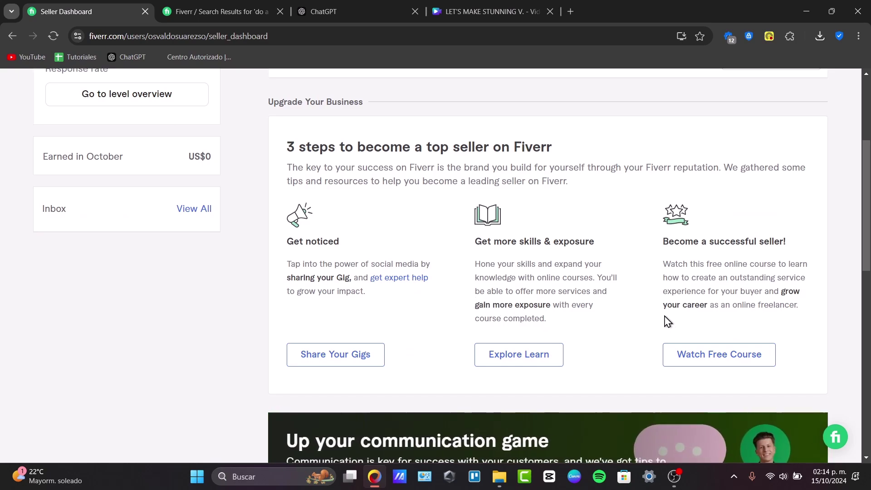
scroll(558, 296, up, 4)
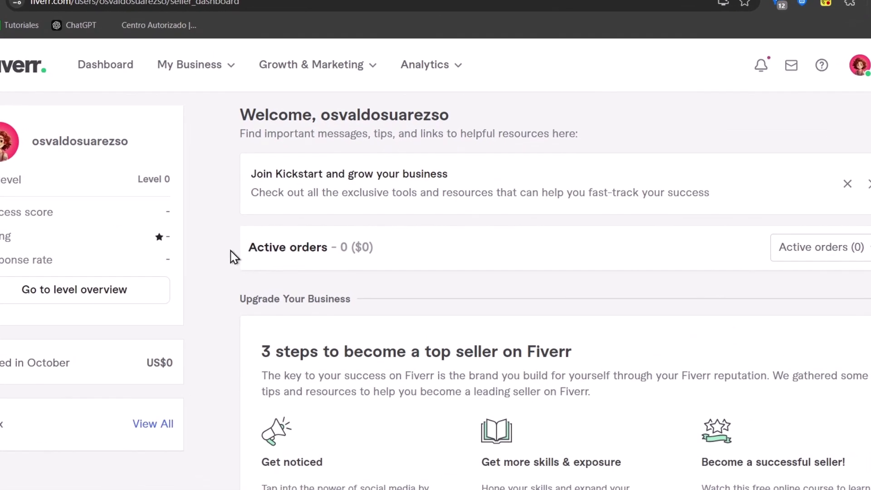
Open the level overview, dismiss its introduction and examine the performance metrics with their targets for the next level
click(129, 294)
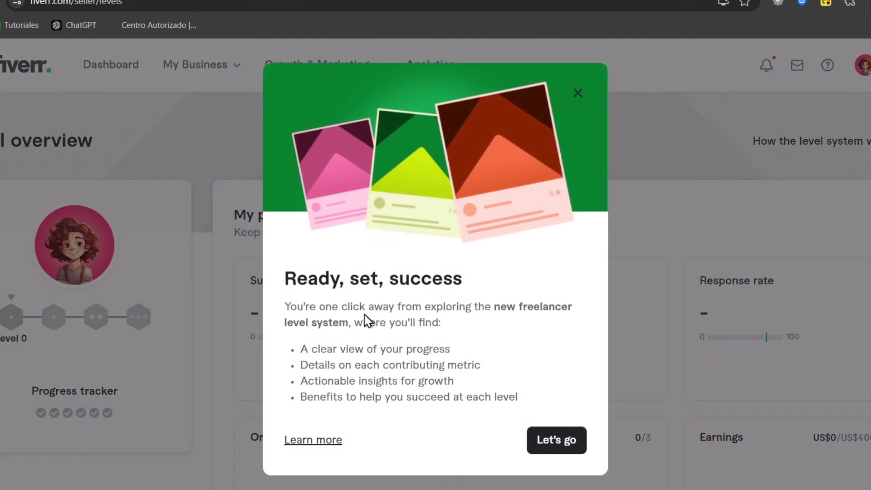
click(577, 442)
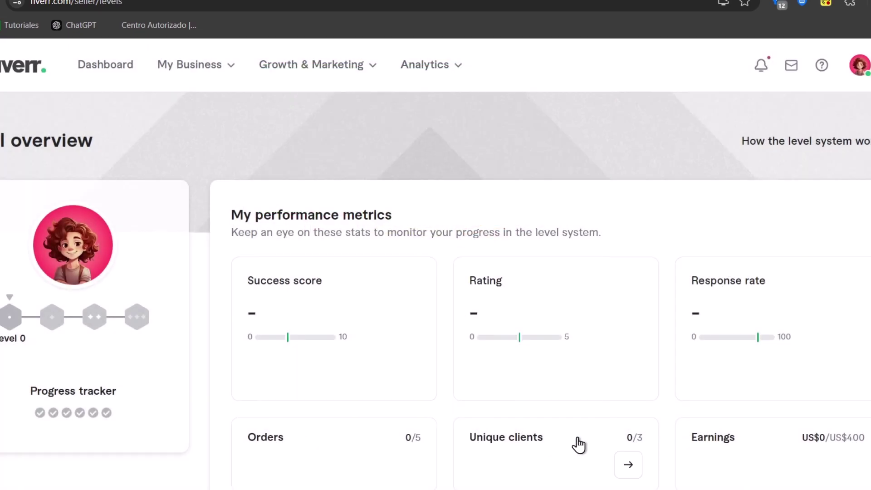
mouse_move(253, 332)
mouse_move(559, 328)
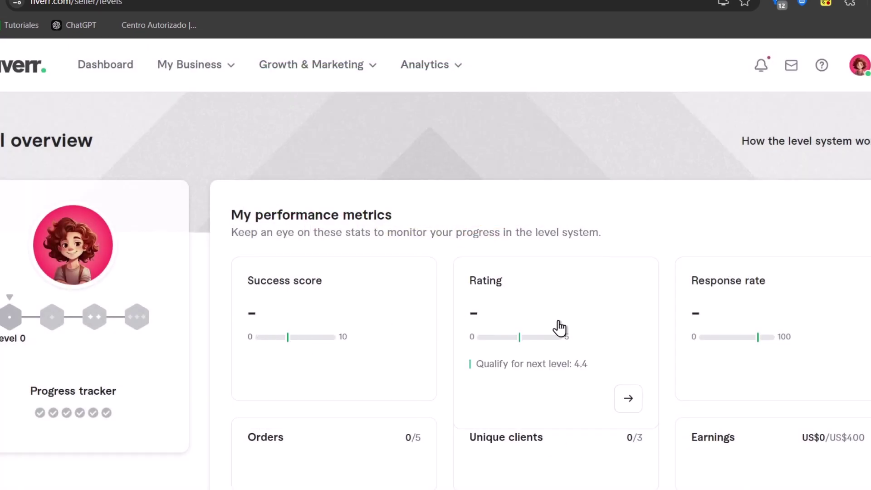
scroll(818, 307, down, 5)
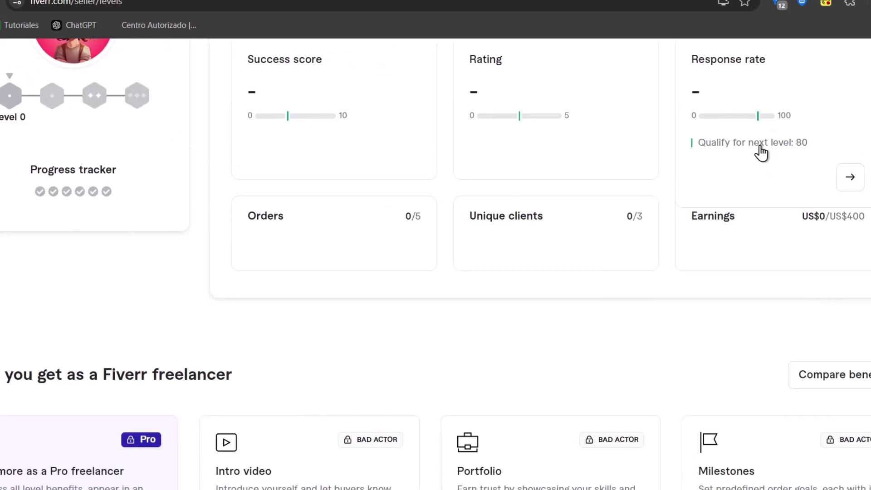
mouse_move(632, 255)
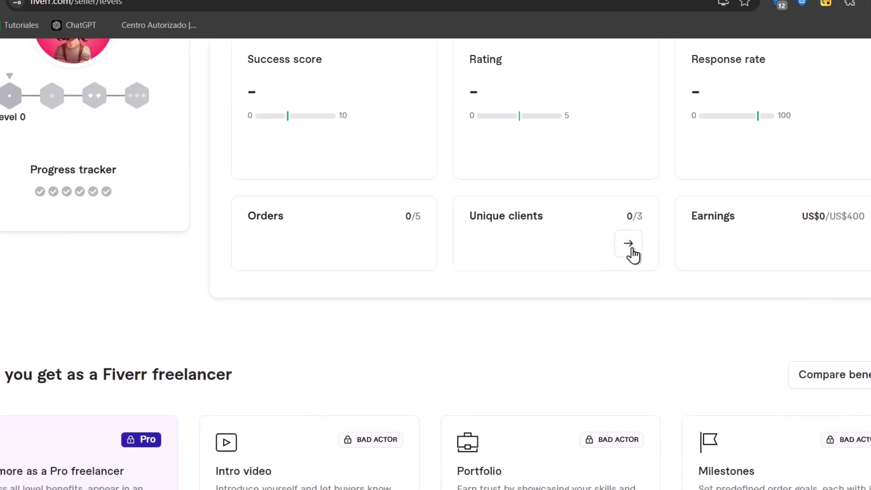
mouse_move(336, 255)
scroll(32, 131, up, 5)
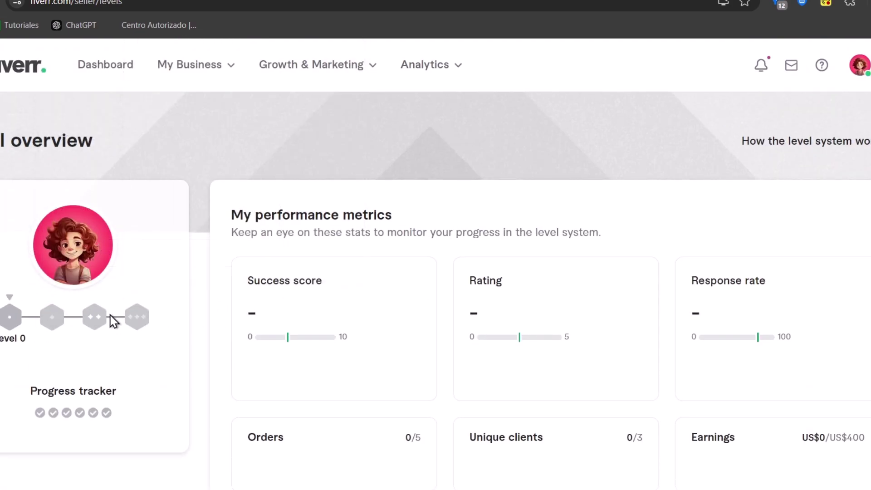
Inspect the Level 0 and Level 1 requirements in the level progress chain and open the notifications
mouse_move(7, 319)
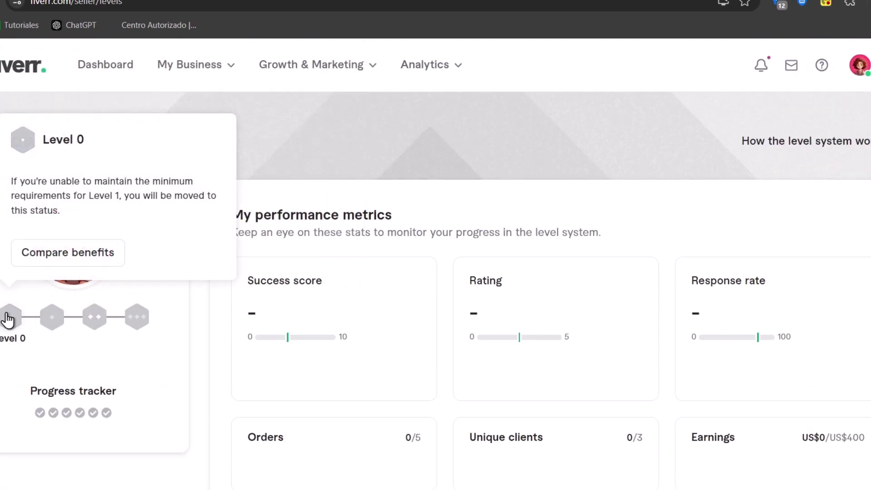
mouse_move(44, 325)
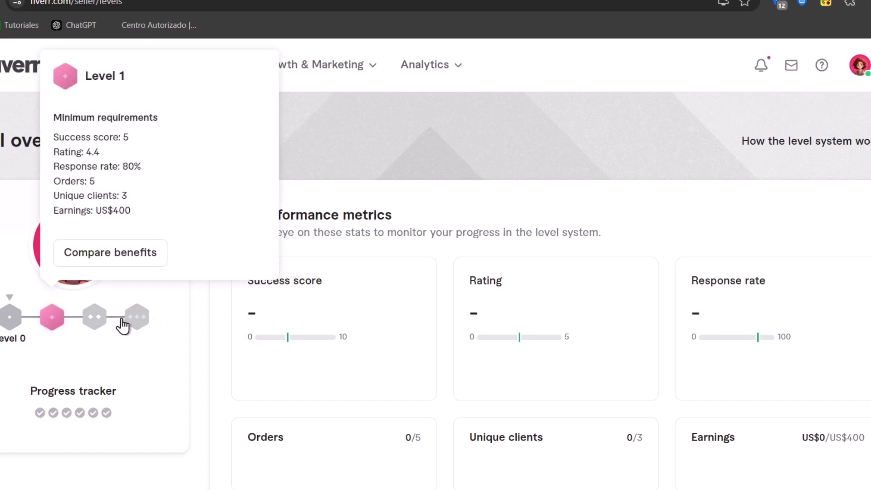
click(761, 65)
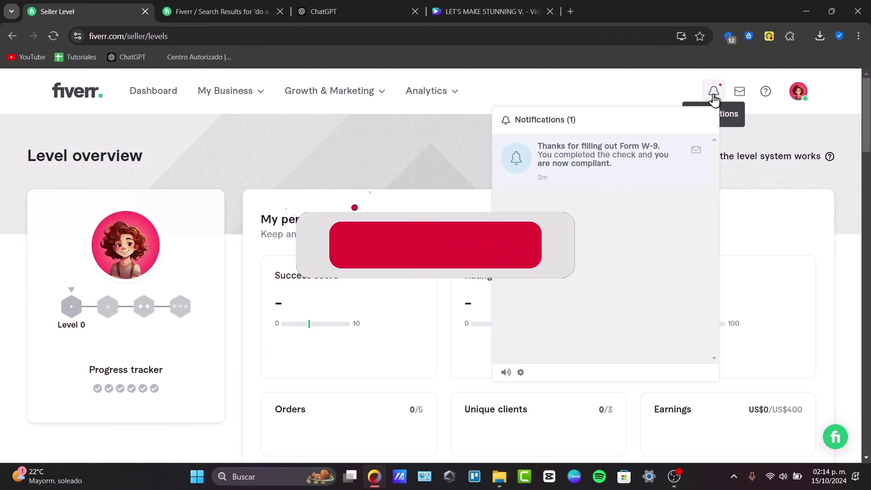